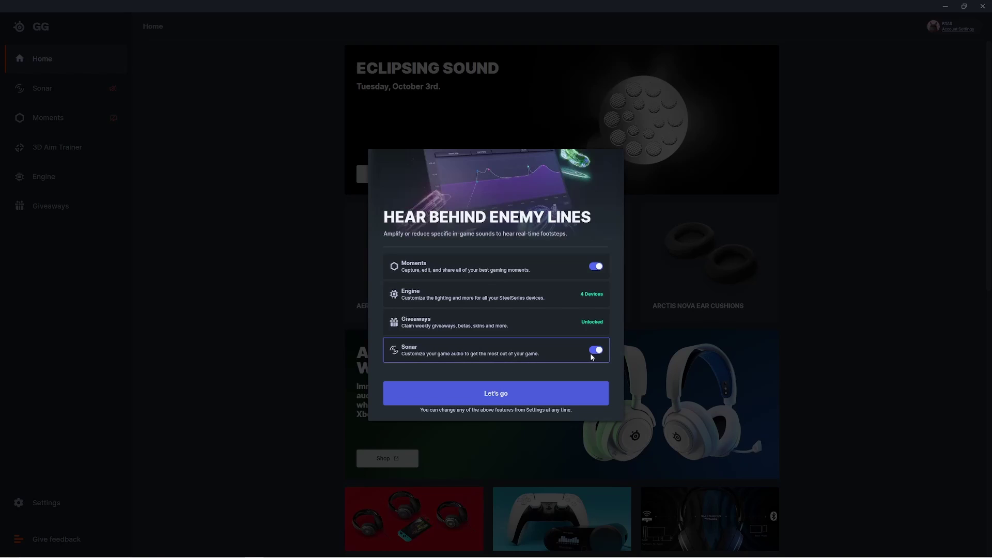
Step: Switch Moments off and back on, leave Sonar enabled, and finish the welcome setup
{"action": "left_click", "coordinate": [596, 266]}
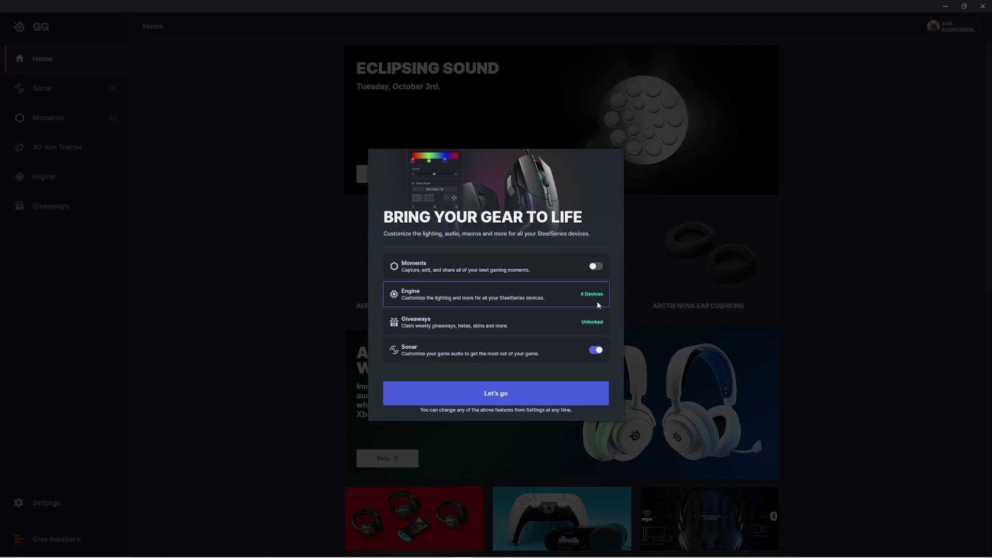
{"action": "left_click", "coordinate": [595, 268]}
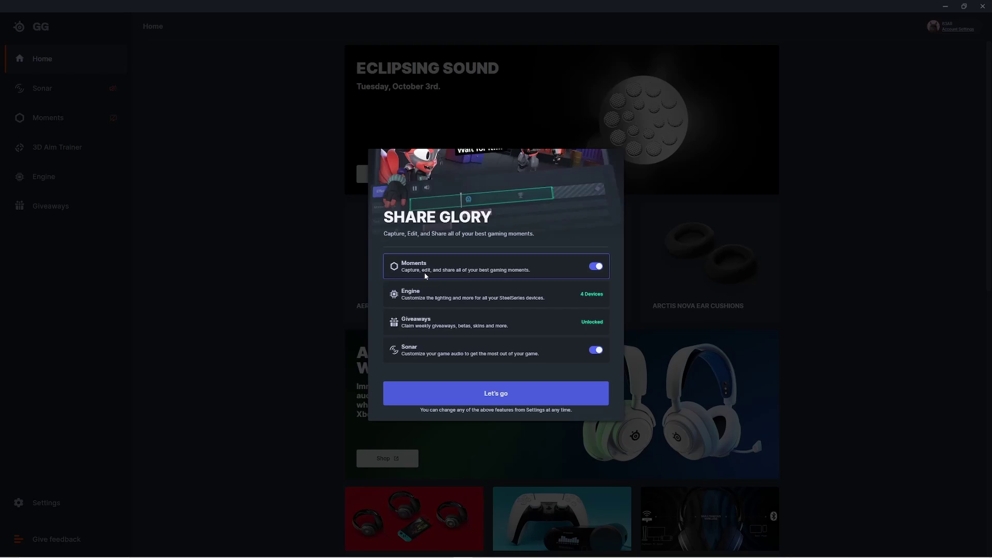
{"action": "left_click", "coordinate": [462, 397]}
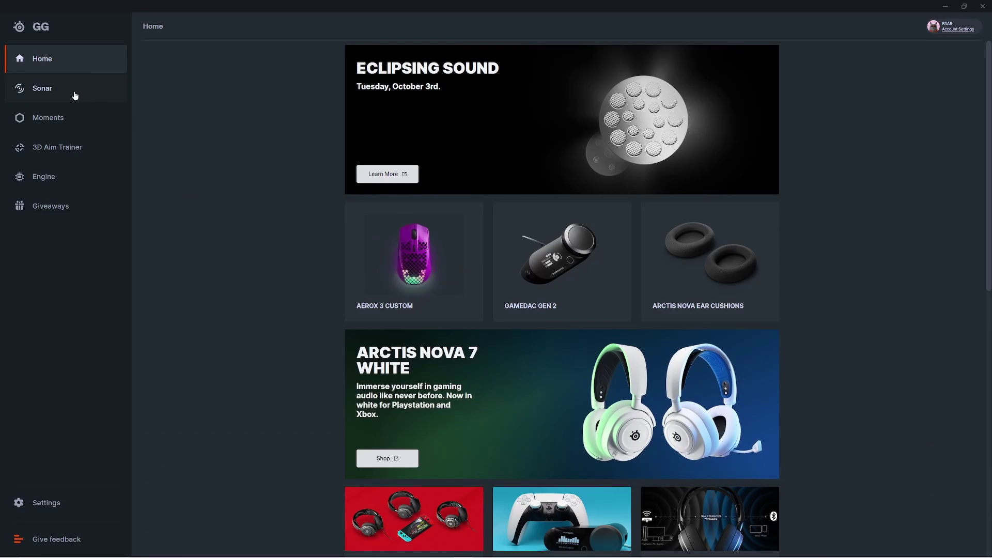
Step: In Sonar setup, route both Game and Chat outputs to the Arctis Nova Pro headphones
{"action": "left_click", "coordinate": [75, 96]}
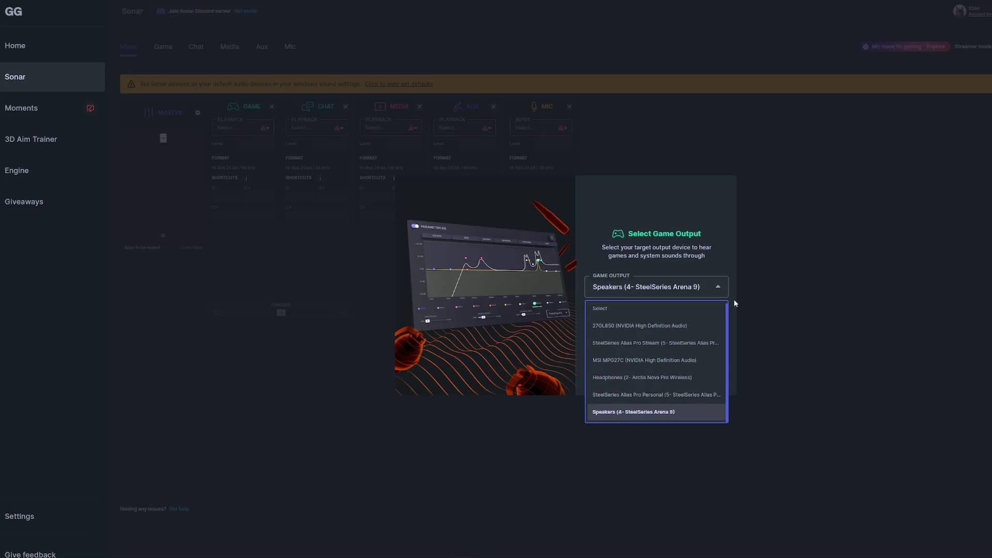
{"action": "left_click", "coordinate": [677, 377]}
{"action": "left_click", "coordinate": [678, 378]}
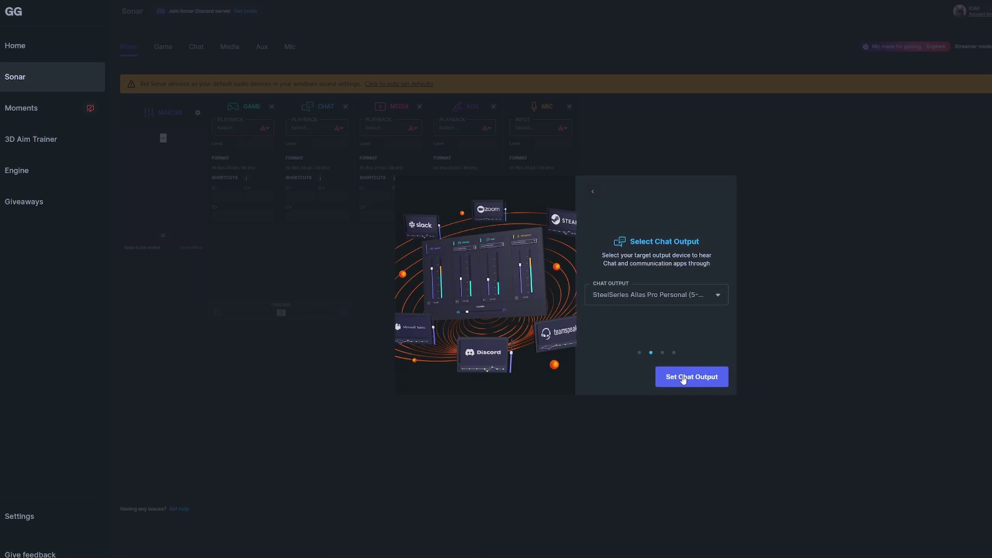
{"action": "left_click", "coordinate": [686, 302]}
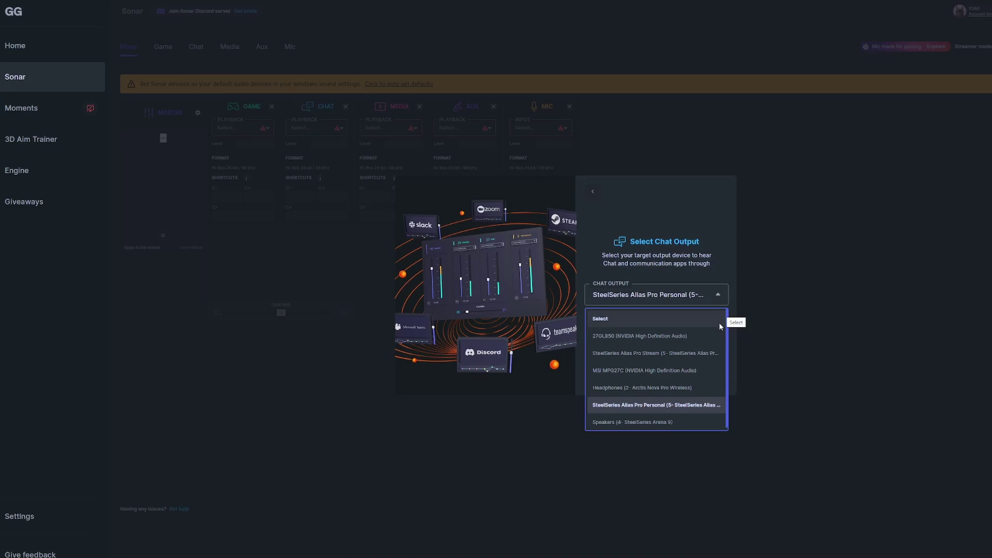
{"action": "left_click", "coordinate": [693, 387]}
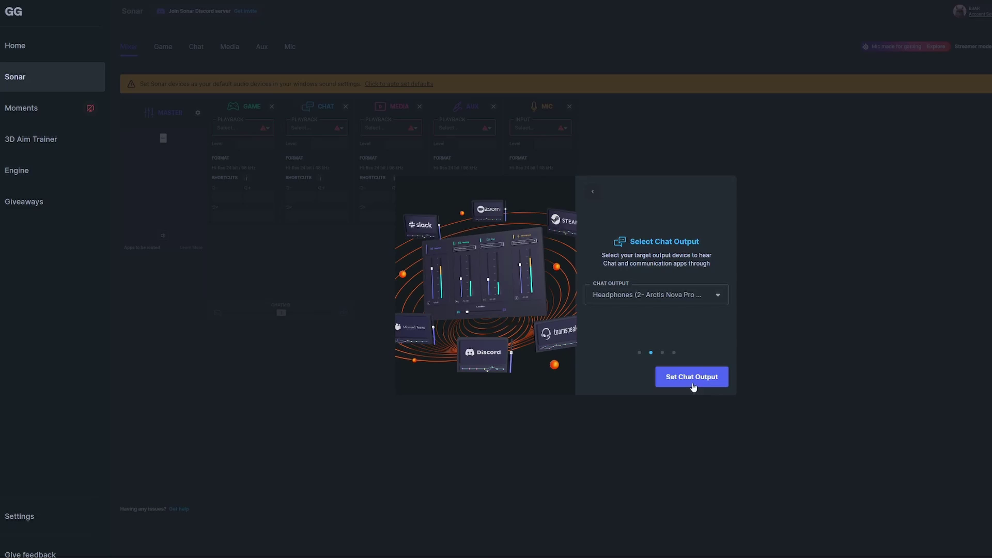
Step: Confirm Chat output, send Media to the Arctis Nova Pro headphones, and keep Aux on Arena 9 speakers
{"action": "left_click", "coordinate": [698, 380]}
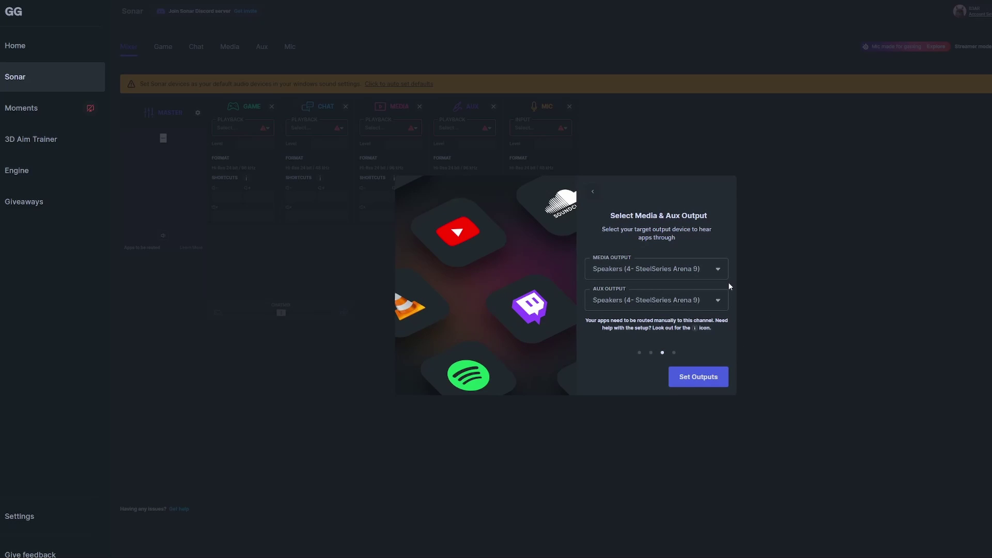
{"action": "left_click", "coordinate": [693, 269]}
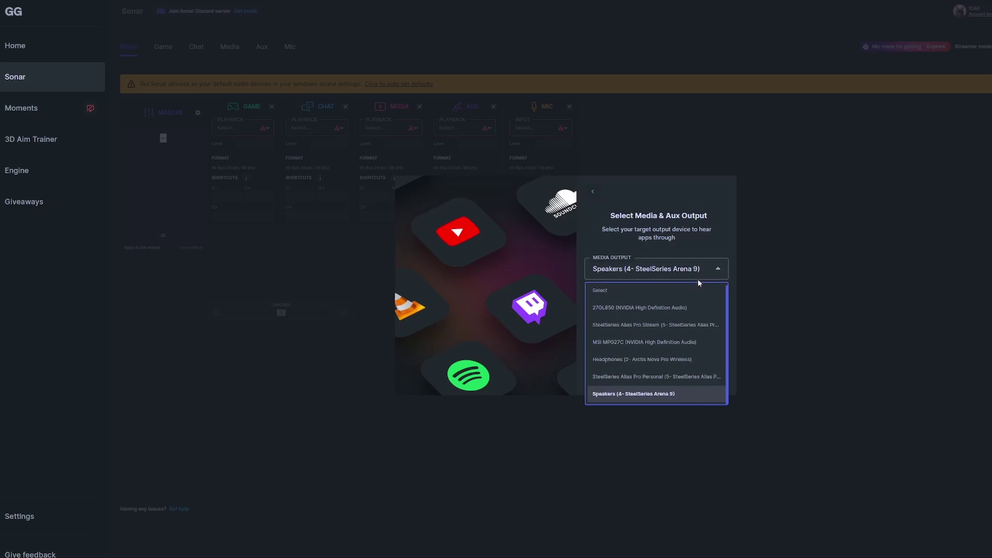
{"action": "left_click", "coordinate": [699, 271]}
{"action": "left_click", "coordinate": [693, 306]}
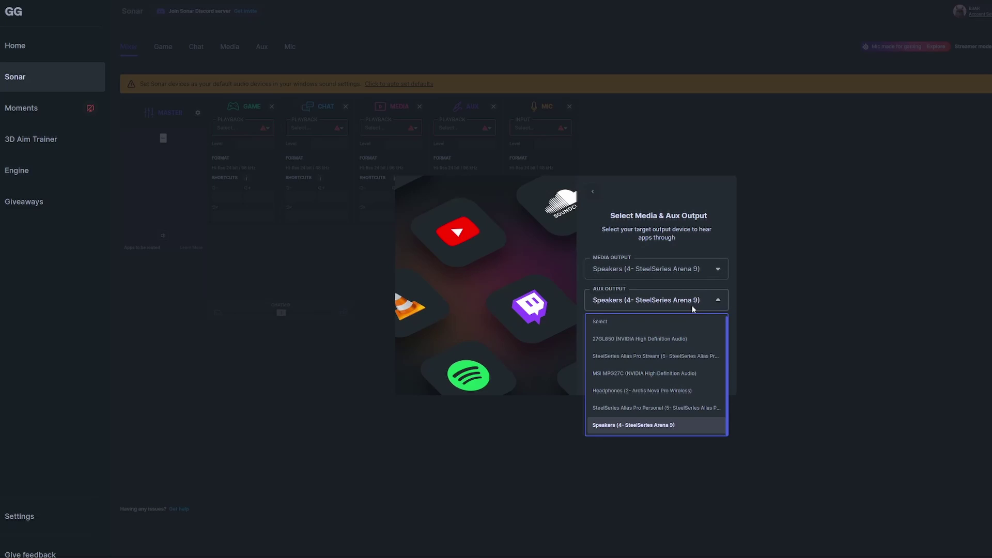
{"action": "left_click", "coordinate": [693, 307]}
{"action": "left_click", "coordinate": [695, 276]}
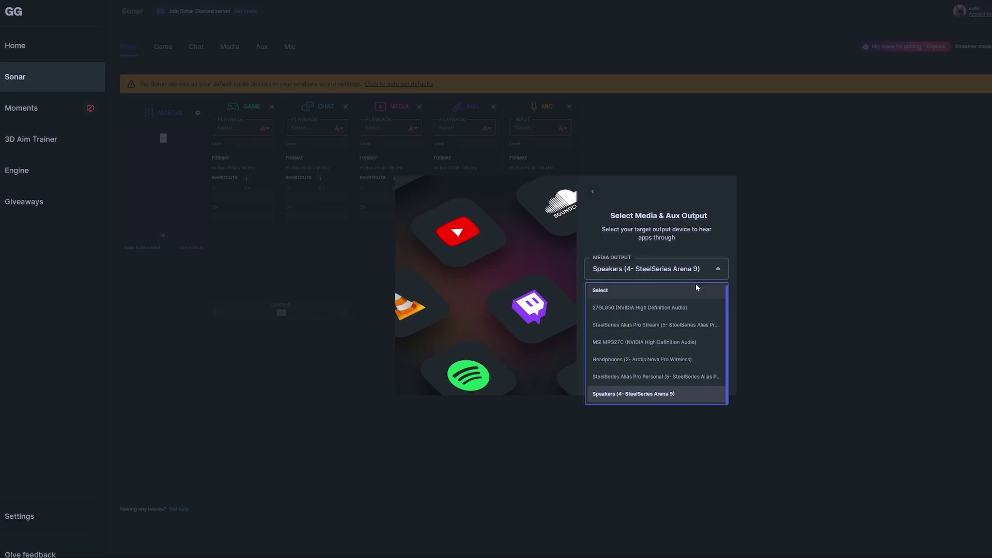
{"action": "left_click", "coordinate": [689, 358]}
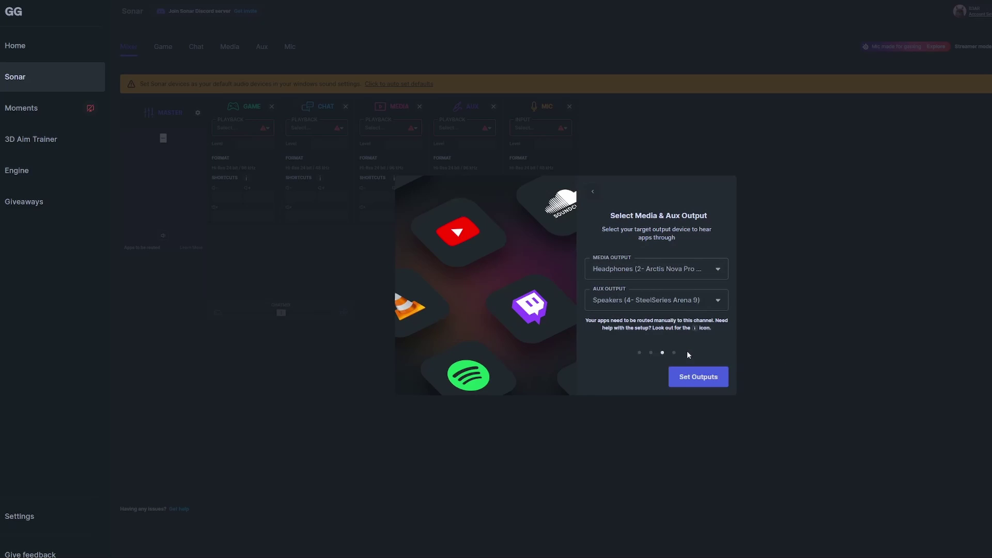
{"action": "left_click", "coordinate": [675, 301]}
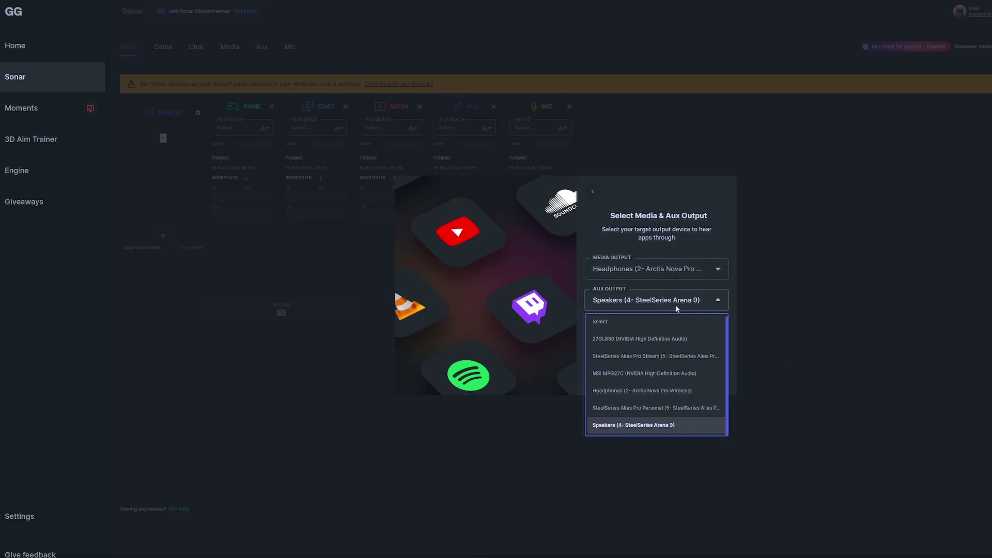
{"action": "left_click", "coordinate": [643, 430]}
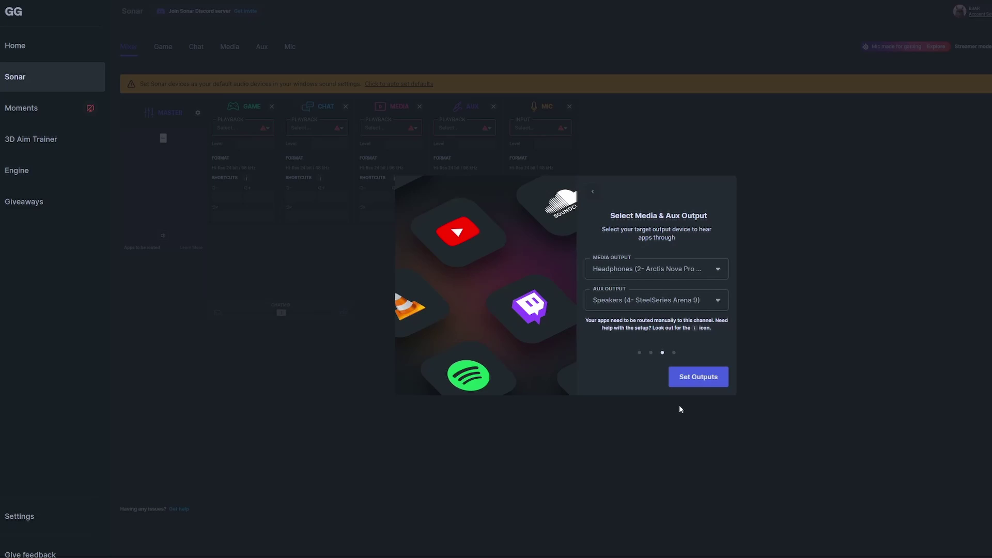
Step: Confirm Media and Aux outputs, then set SteelSeries Alias Pro as the microphone input
{"action": "left_click", "coordinate": [699, 379]}
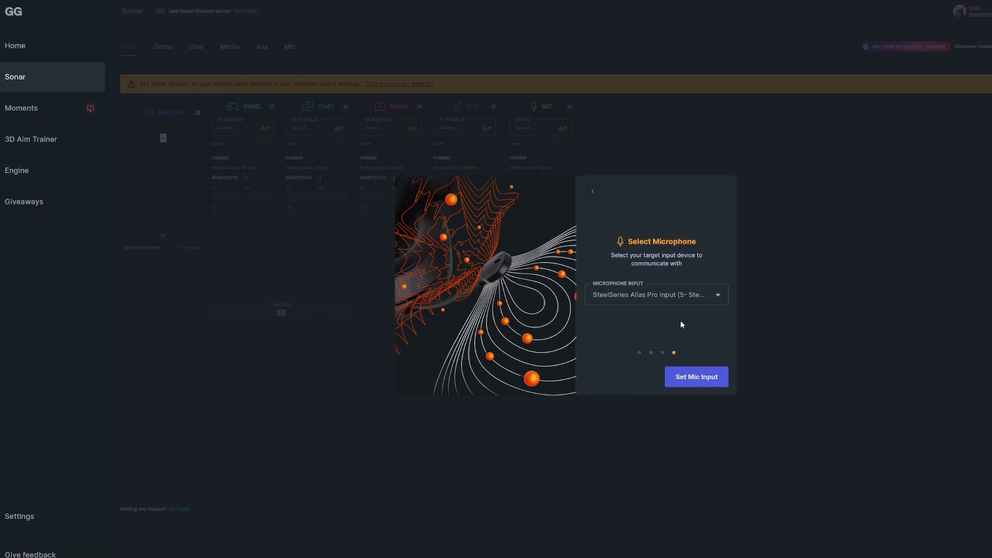
{"action": "left_click", "coordinate": [681, 301]}
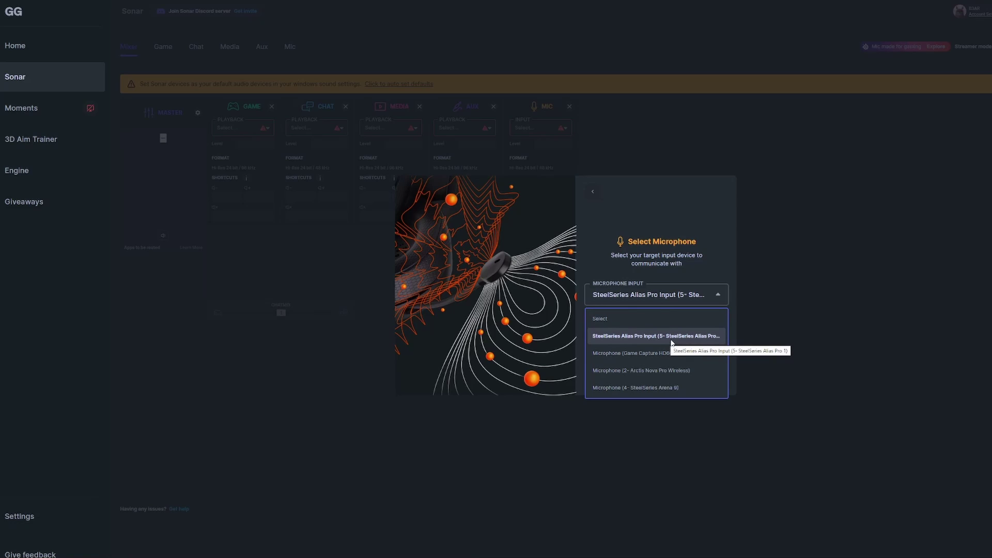
{"action": "left_click", "coordinate": [701, 338]}
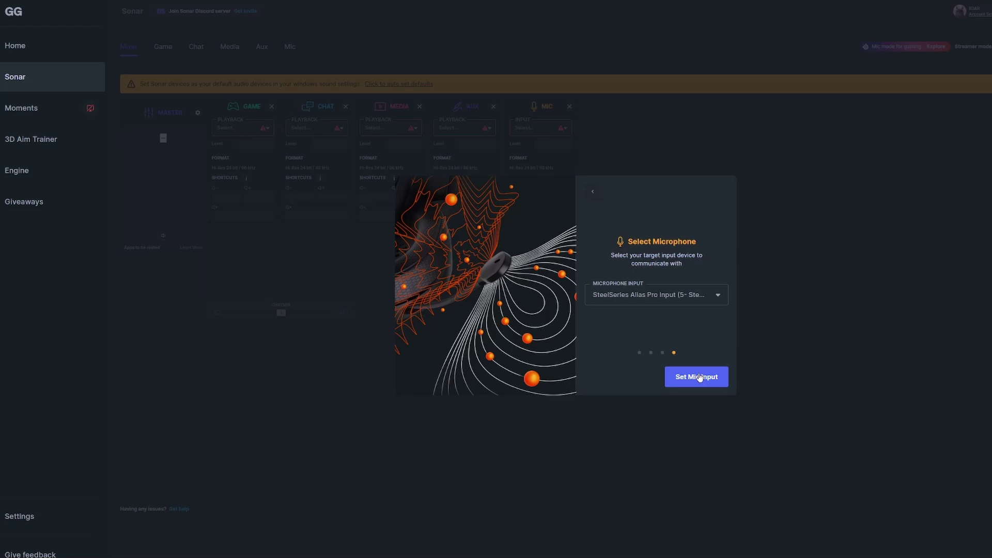
{"action": "left_click", "coordinate": [699, 378]}
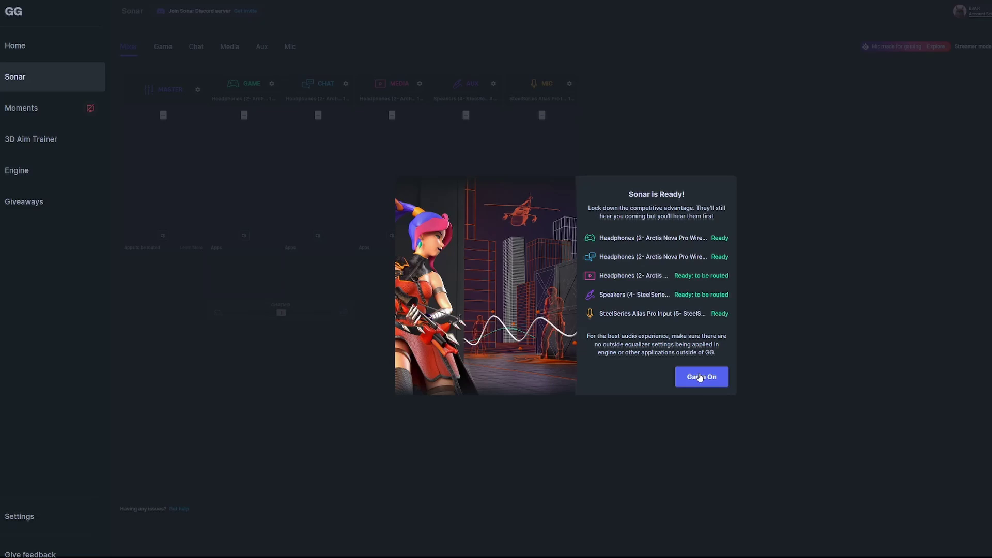
Step: Finish Sonar setup into the Mixer and keep the Default preset for the Game channel
{"action": "left_click", "coordinate": [699, 376]}
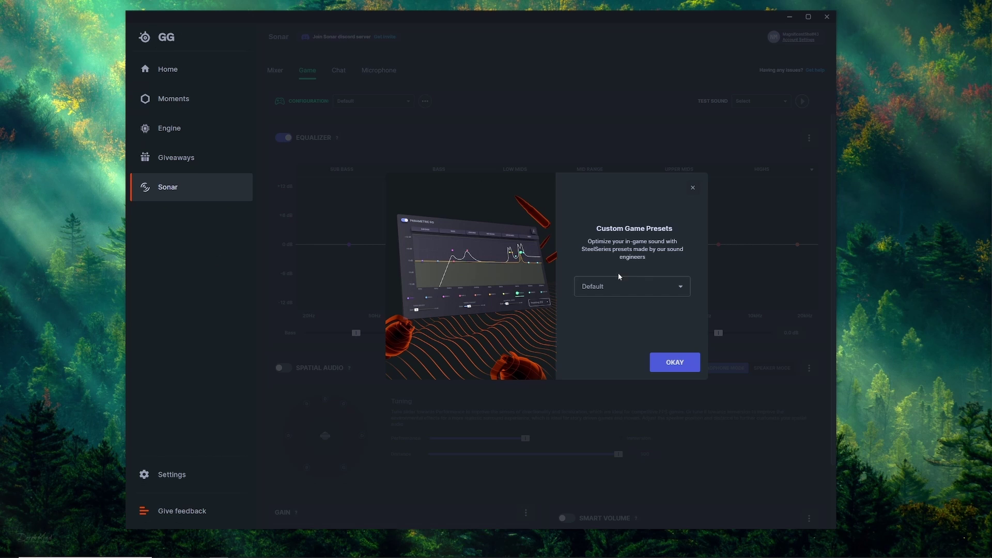
{"action": "left_click", "coordinate": [637, 290]}
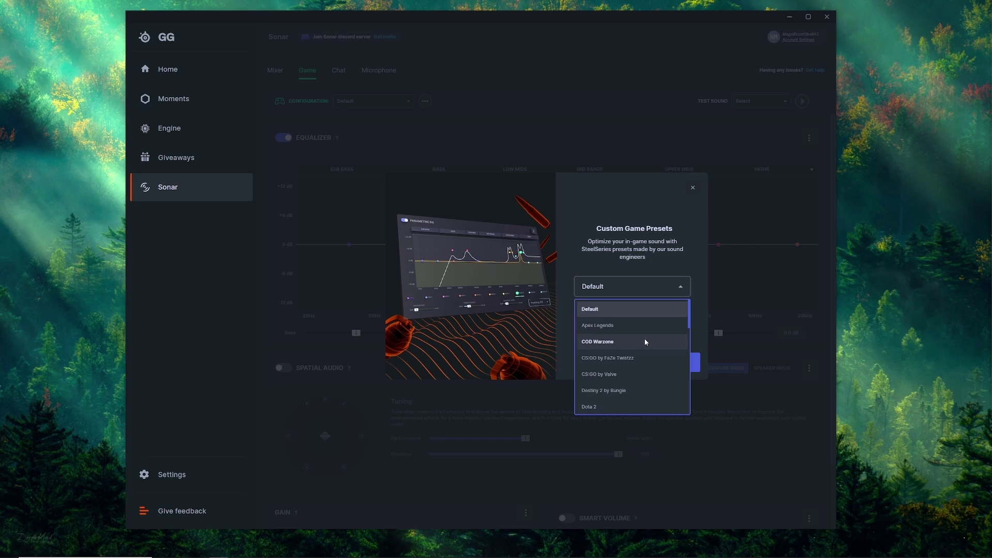
{"action": "scroll", "coordinate": [644, 342], "scroll_direction": "down", "scroll_amount": 3}
{"action": "left_click", "coordinate": [688, 359]}
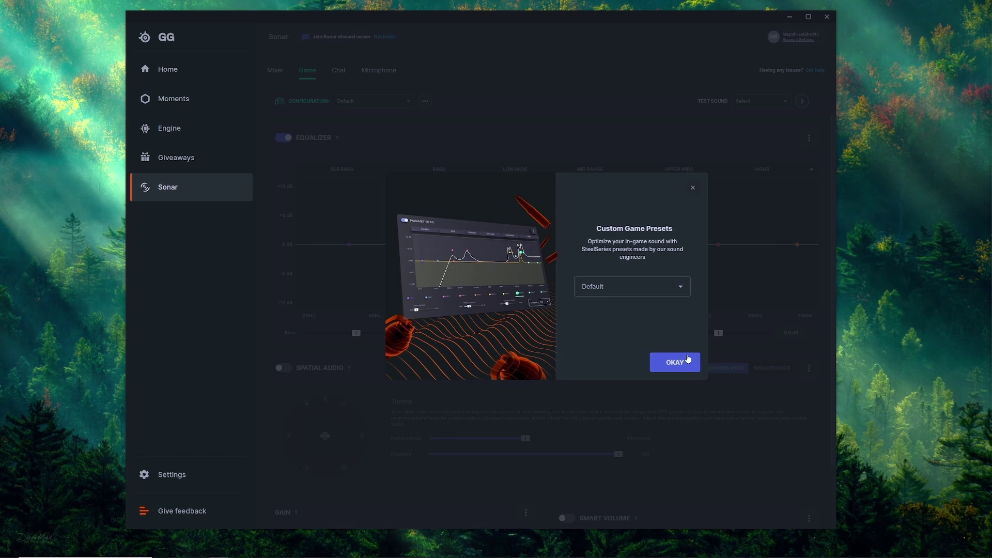
{"action": "left_click", "coordinate": [687, 360]}
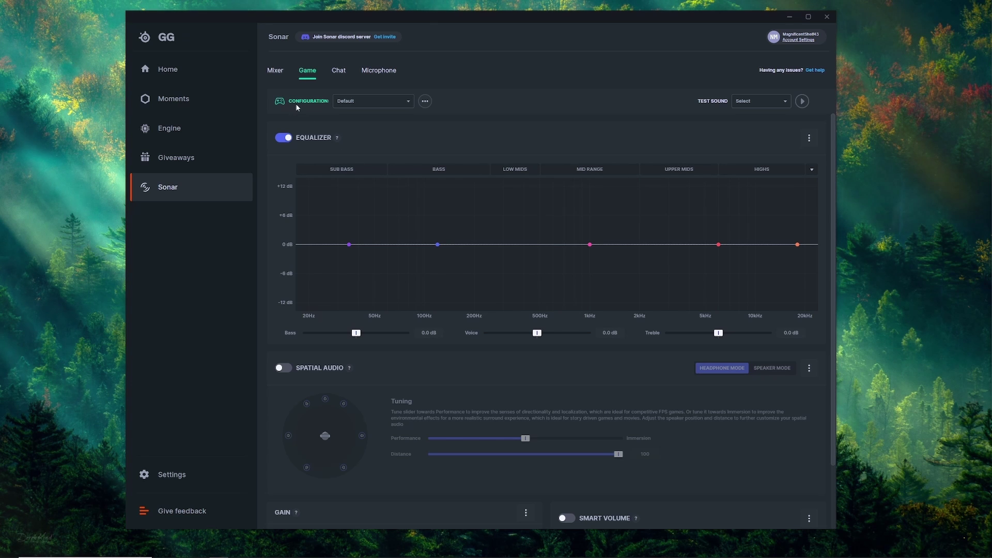
{"action": "left_click", "coordinate": [369, 104]}
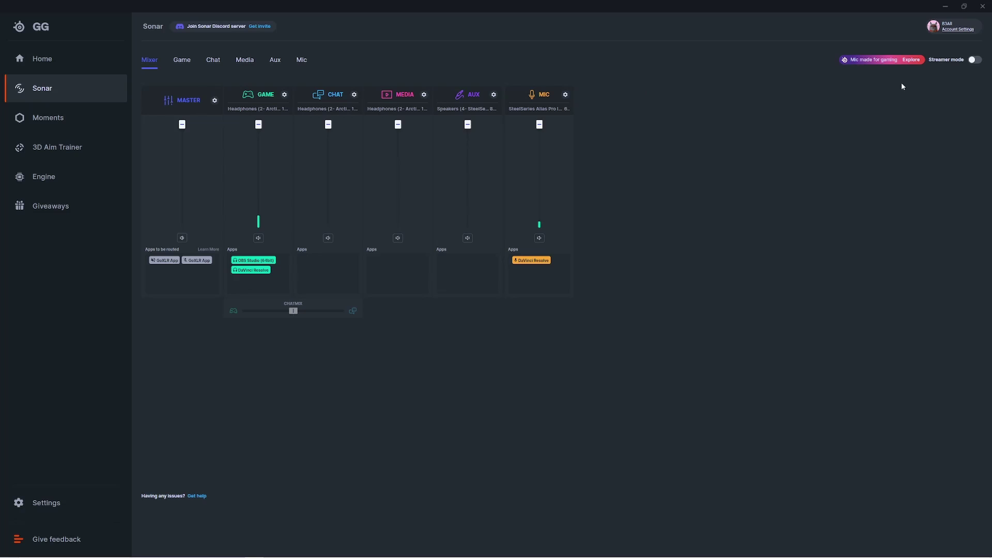
Step: Turn on Streamer mode and step through its introduction to the end
{"action": "left_click", "coordinate": [973, 61]}
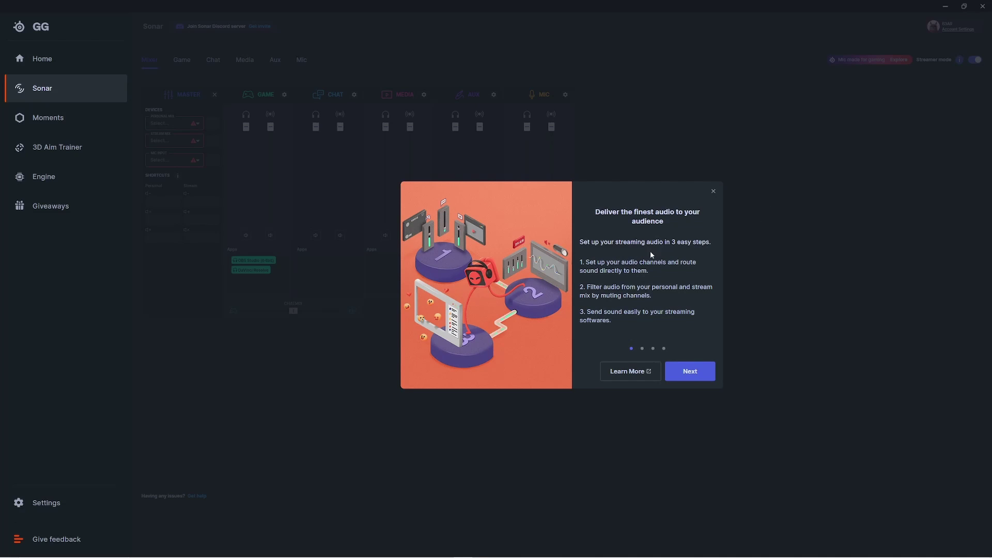
{"action": "left_click", "coordinate": [696, 369]}
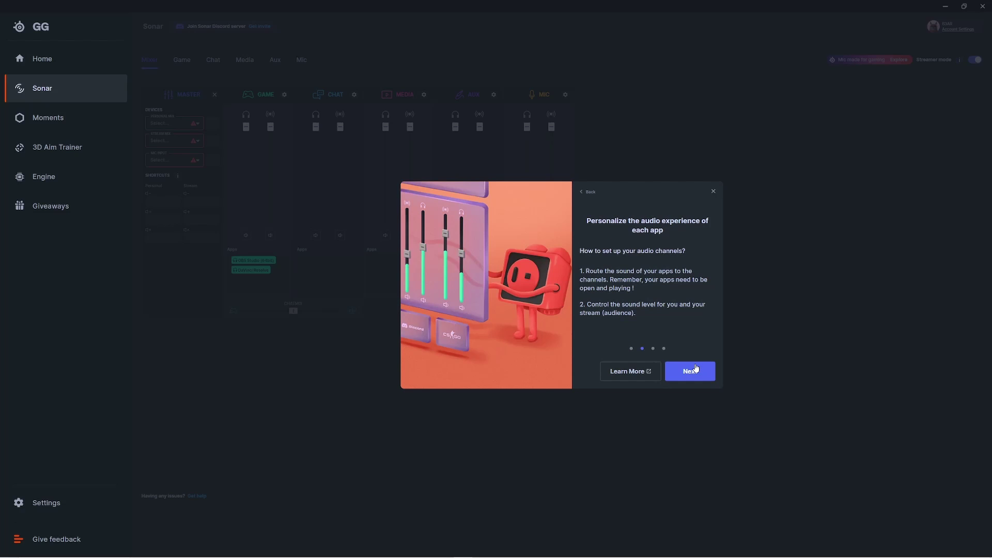
{"action": "double_click", "coordinate": [696, 369]}
{"action": "left_click", "coordinate": [640, 371]}
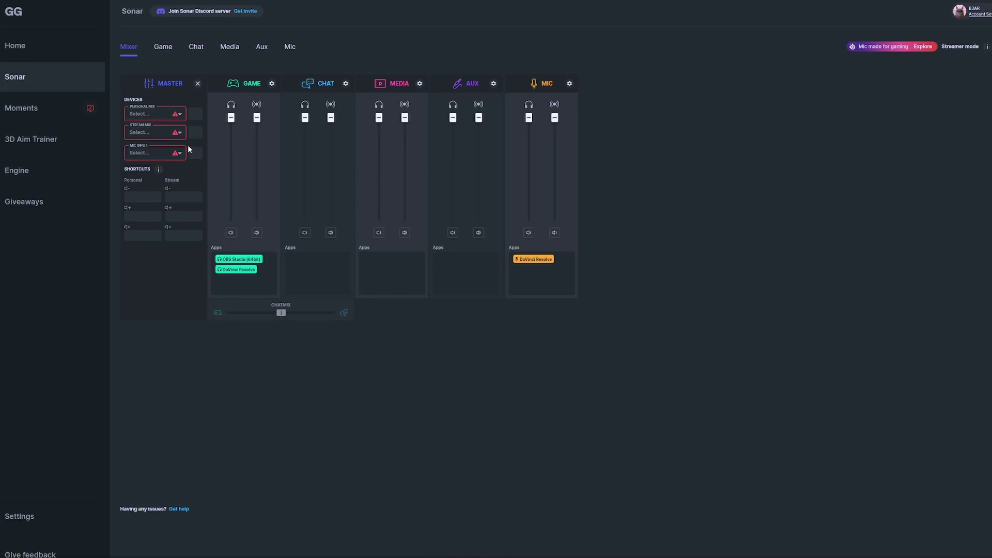
Step: Keep Headphones (Arctis Nova Pro Wireless) as the Personal Mix master device
{"action": "mouse_move", "coordinate": [164, 118]}
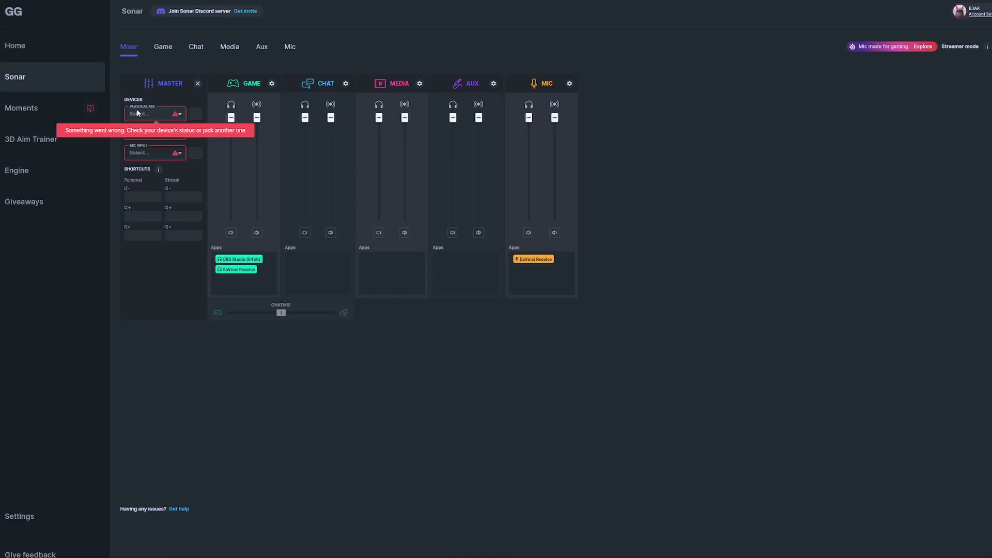
{"action": "left_click", "coordinate": [152, 113]}
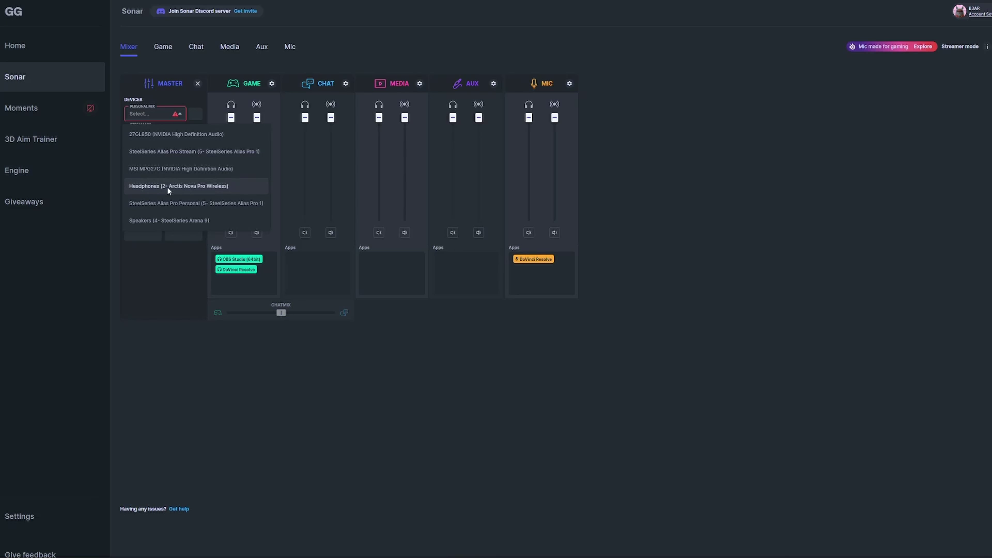
{"action": "left_click", "coordinate": [183, 187]}
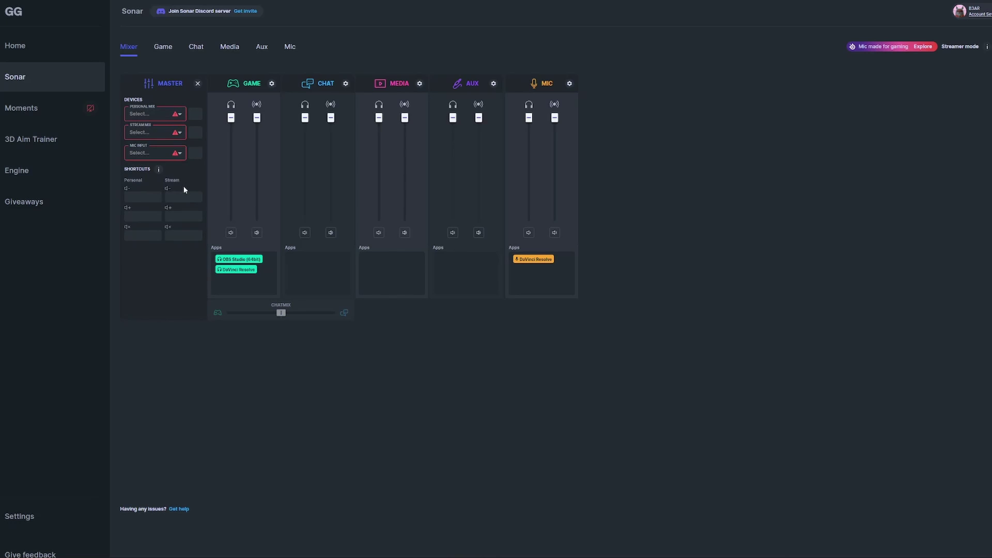
{"action": "mouse_move", "coordinate": [183, 157]}
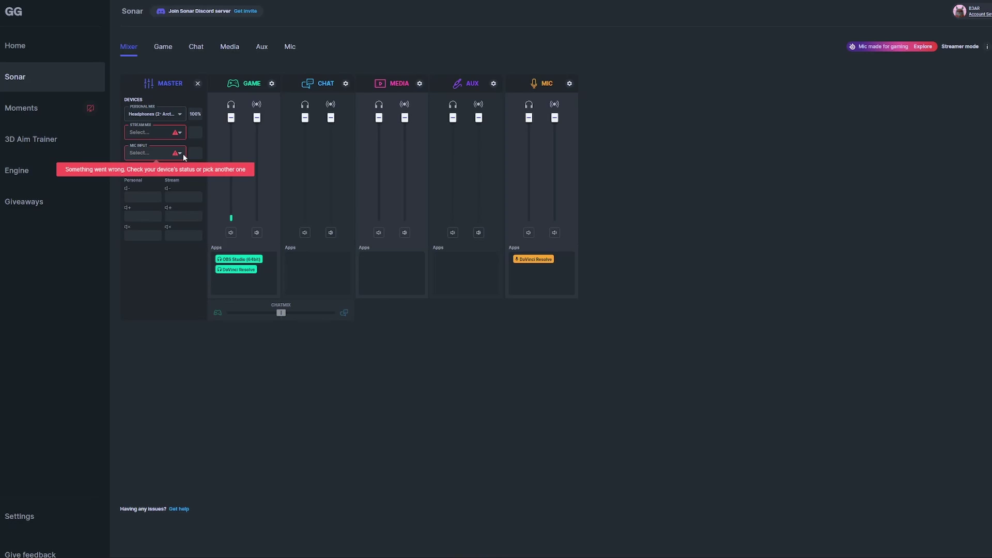
{"action": "left_click", "coordinate": [171, 113]}
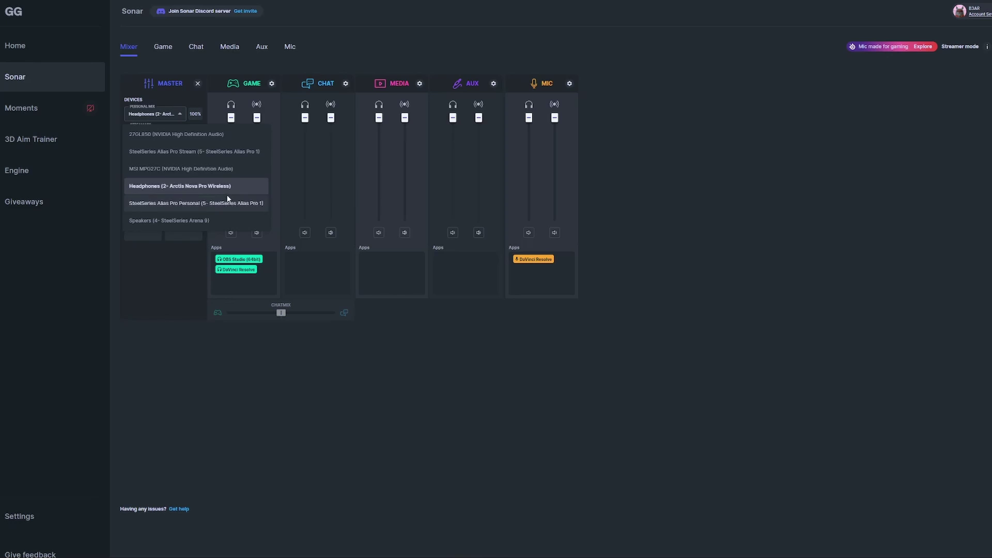
{"action": "left_click", "coordinate": [202, 103]}
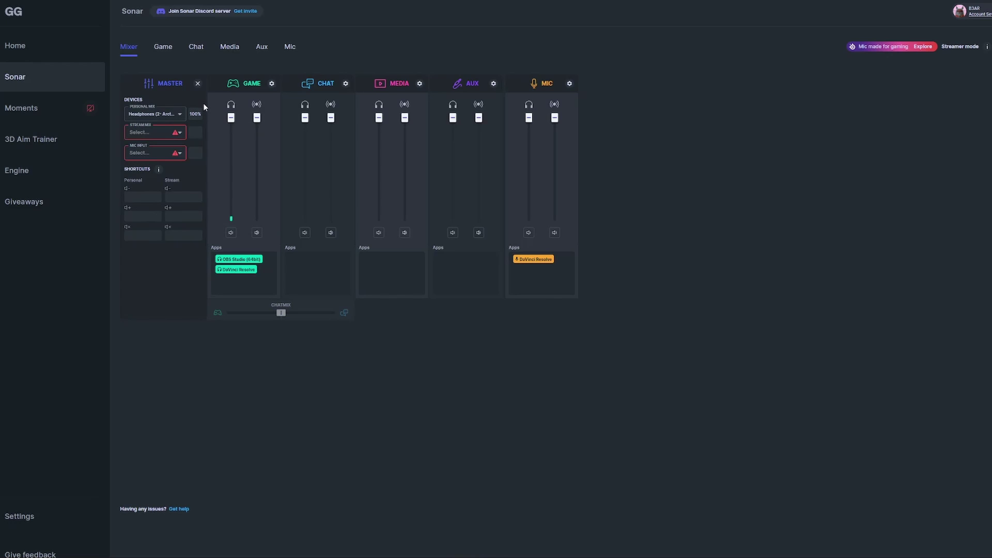
Step: Set Stream Mix to SteelSeries Sonar - Stream and Mic Input to SteelSeries Alias Pro Input
{"action": "left_click", "coordinate": [184, 134]}
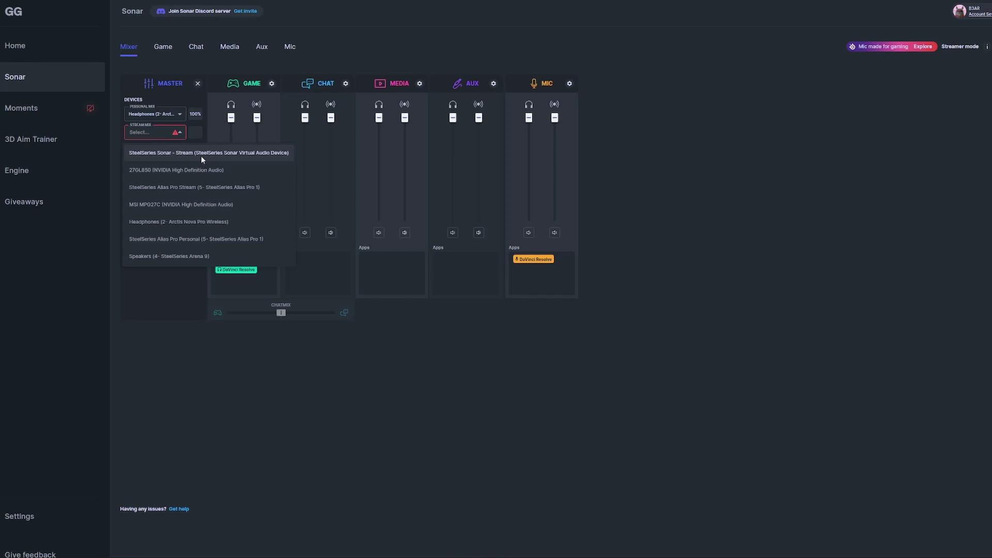
{"action": "left_click", "coordinate": [256, 154]}
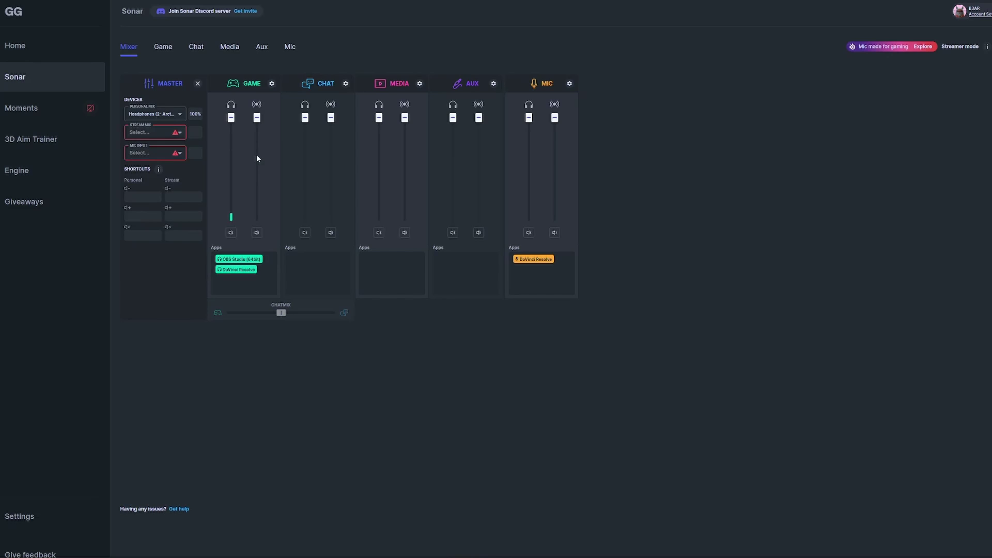
{"action": "left_click", "coordinate": [179, 132]}
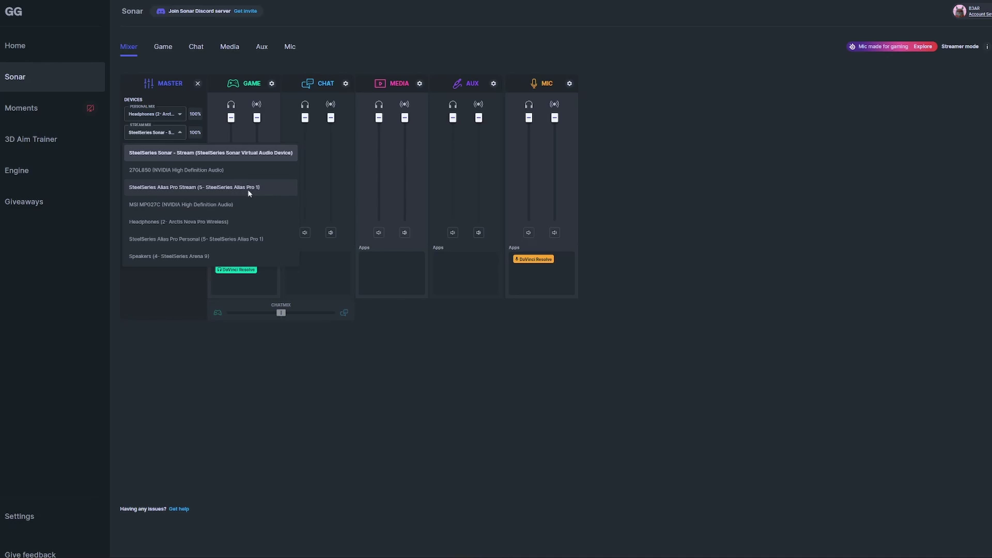
{"action": "left_click", "coordinate": [113, 179]}
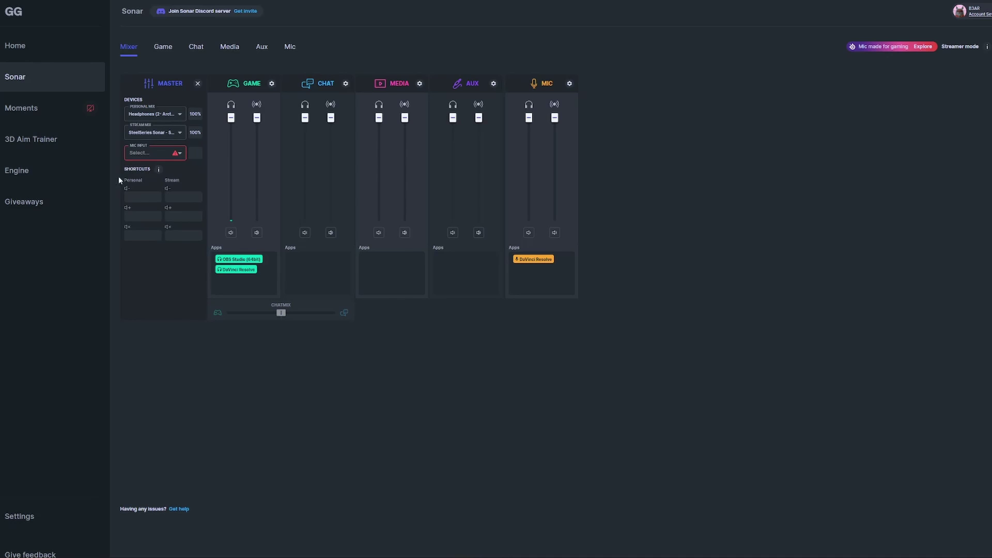
{"action": "left_click", "coordinate": [148, 153]}
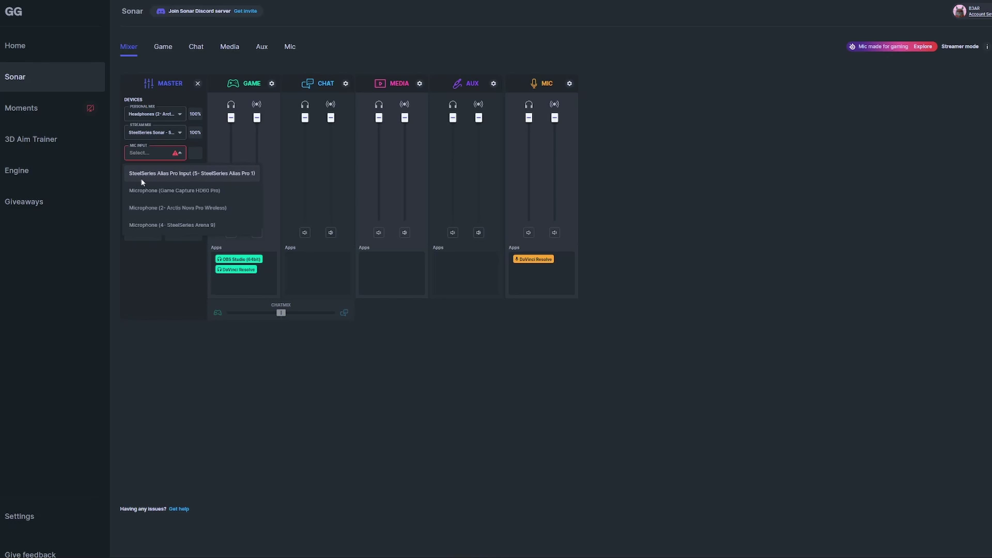
{"action": "left_click", "coordinate": [189, 176]}
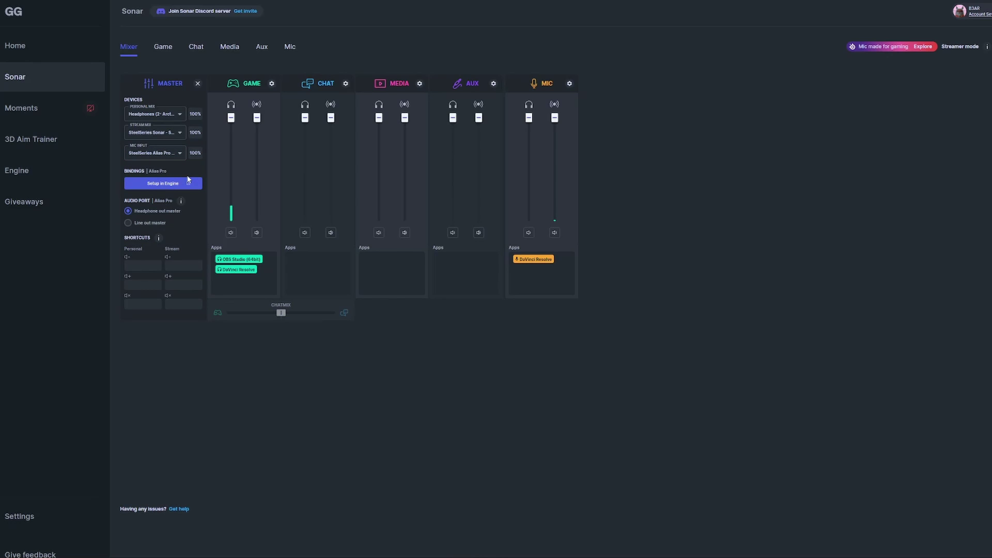
Step: Recheck the Stream Mix device in Master settings and close the panel unchanged
{"action": "left_click", "coordinate": [198, 84]}
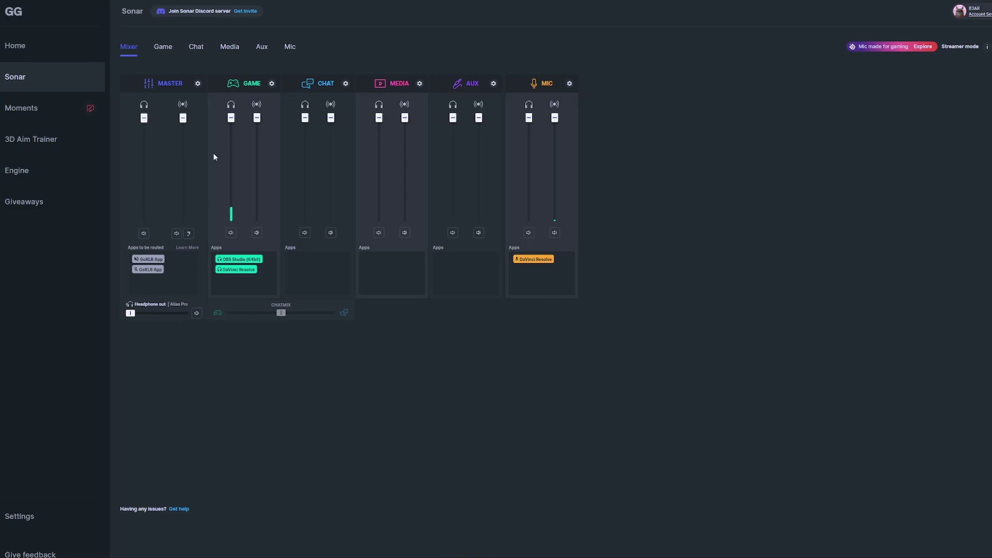
{"action": "left_click", "coordinate": [198, 84]}
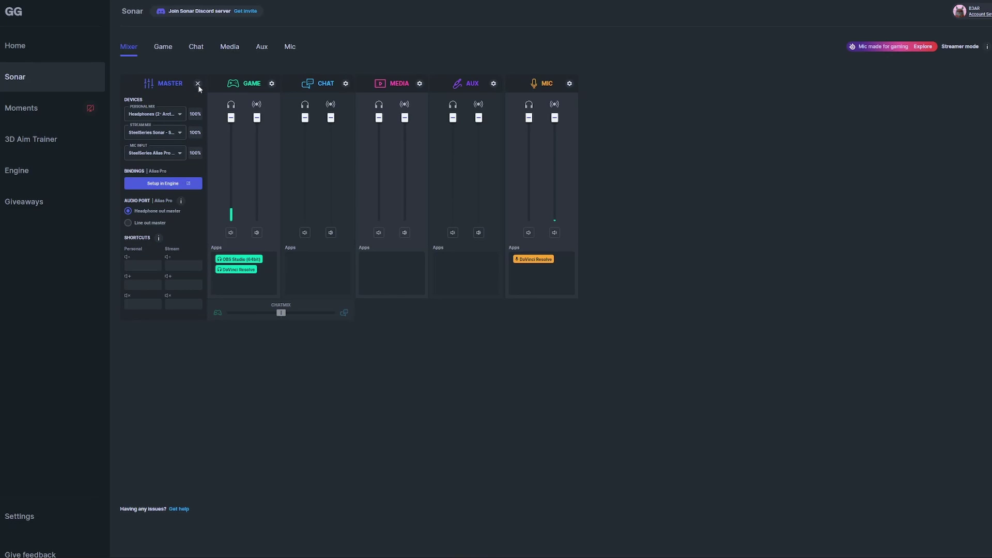
{"action": "left_click", "coordinate": [172, 132]}
{"action": "left_click", "coordinate": [197, 84]}
{"action": "left_click", "coordinate": [197, 84]}
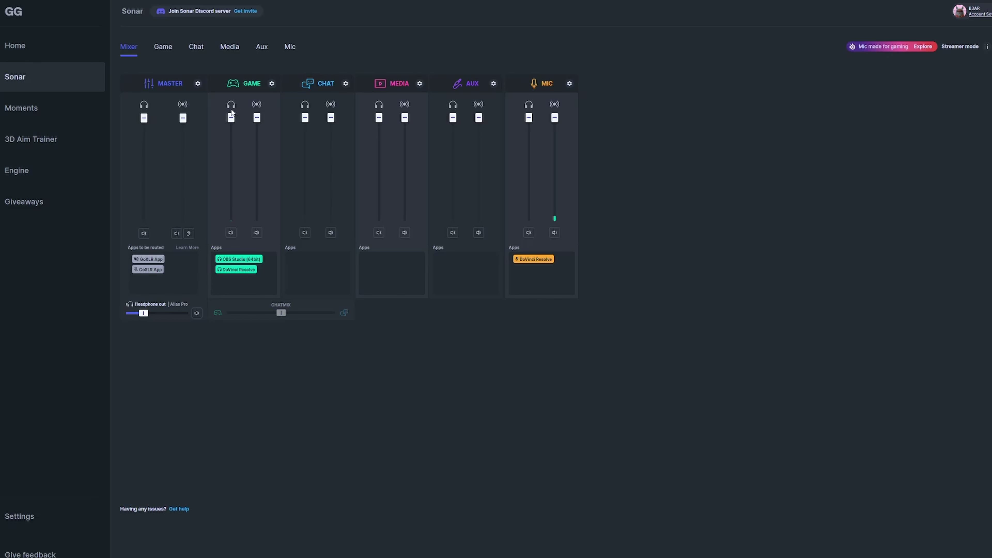
Step: Lower faders: Game personal 65%, Game stream about 40%, Media personal 25%, plus Chat, Media stream and Aux
{"action": "mouse_move", "coordinate": [232, 119]}
{"action": "left_mouse_down"}
{"action": "mouse_move", "coordinate": [231, 169]}
{"action": "mouse_move", "coordinate": [231, 132]}
{"action": "left_mouse_up"}
{"action": "left_click_drag", "start_coordinate": [259, 115], "coordinate": [258, 183]}
{"action": "left_click_drag", "start_coordinate": [308, 127], "coordinate": [333, 185]}
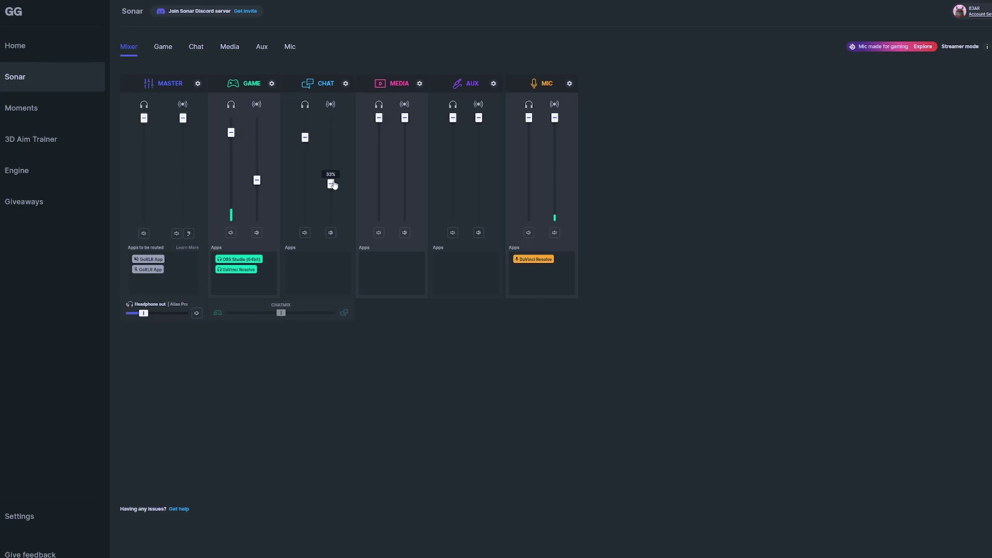
{"action": "left_click_drag", "start_coordinate": [379, 117], "coordinate": [366, 198]}
{"action": "left_click_drag", "start_coordinate": [405, 118], "coordinate": [458, 226]}
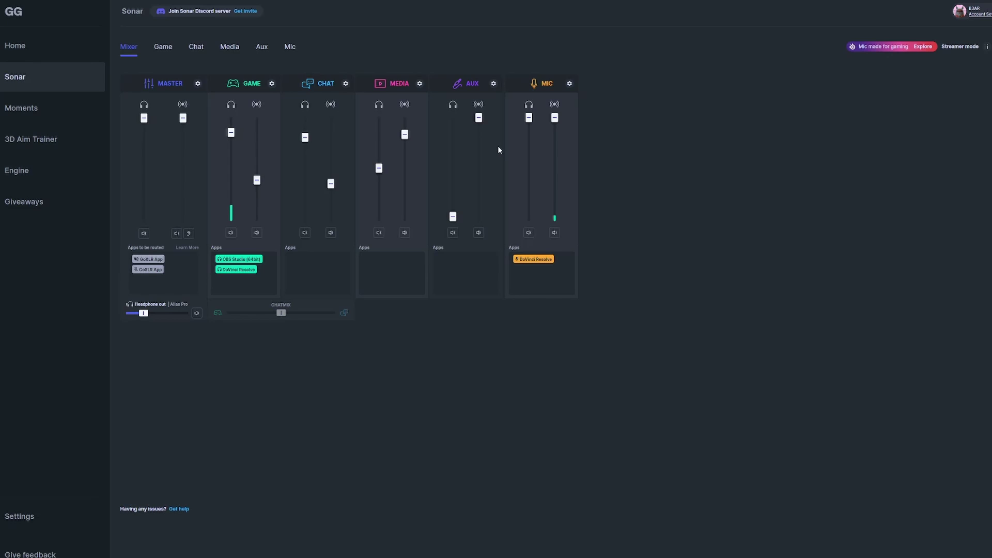
Step: Add the Aux and Media channels to the stream mix, keeping Media in the personal mix
{"action": "left_click", "coordinate": [570, 84]}
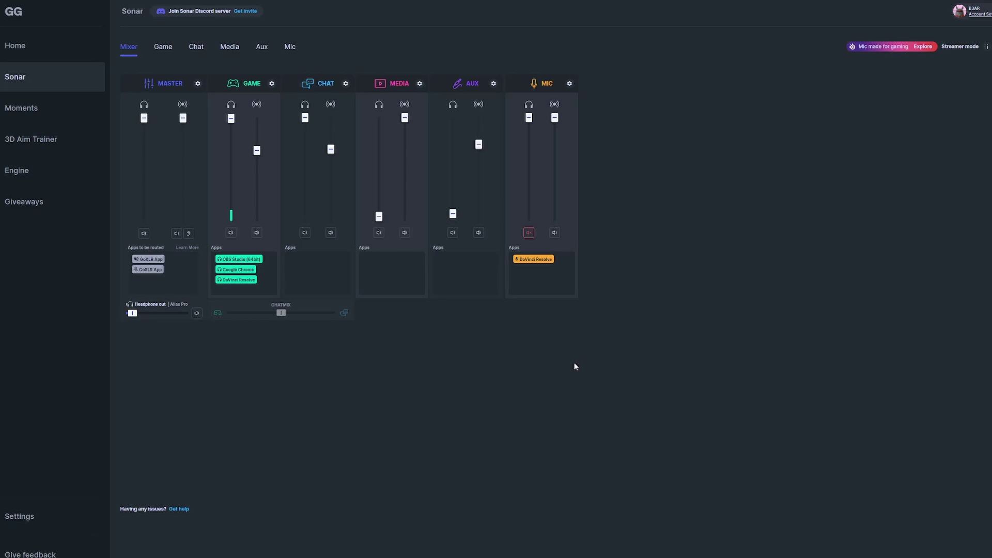
{"action": "left_click", "coordinate": [494, 83]}
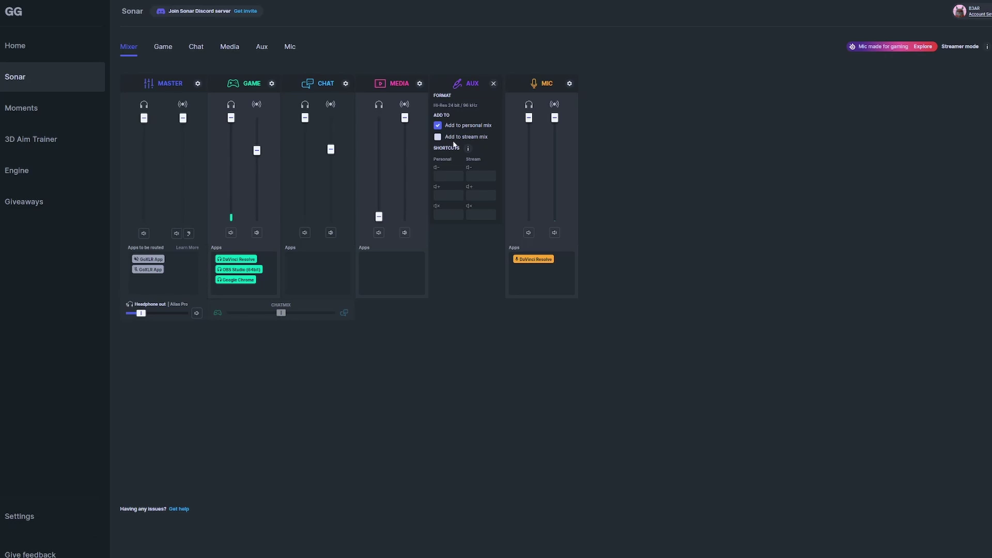
{"action": "left_click", "coordinate": [437, 137]}
{"action": "left_click", "coordinate": [419, 84]}
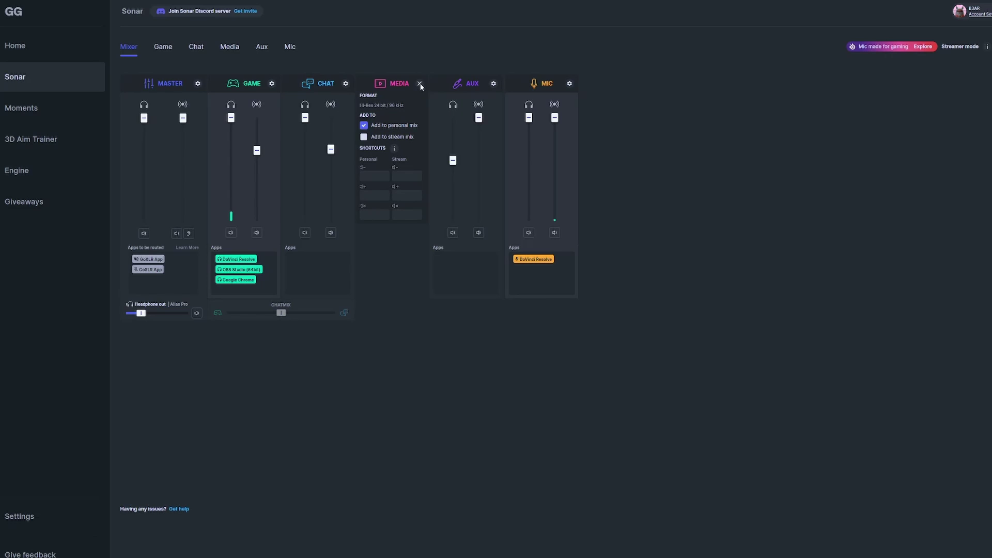
{"action": "left_click", "coordinate": [364, 137]}
{"action": "left_click", "coordinate": [364, 126]}
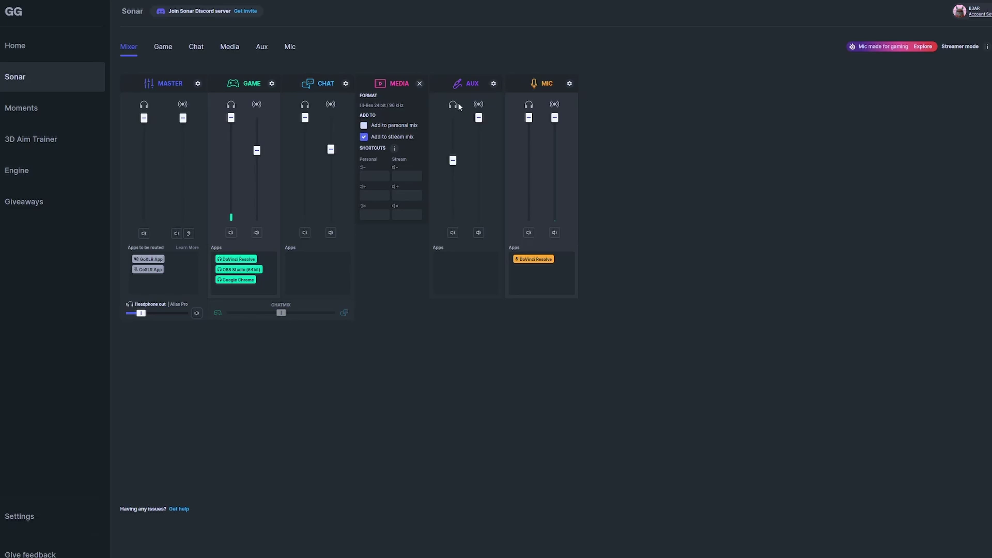
{"action": "left_click", "coordinate": [419, 84]}
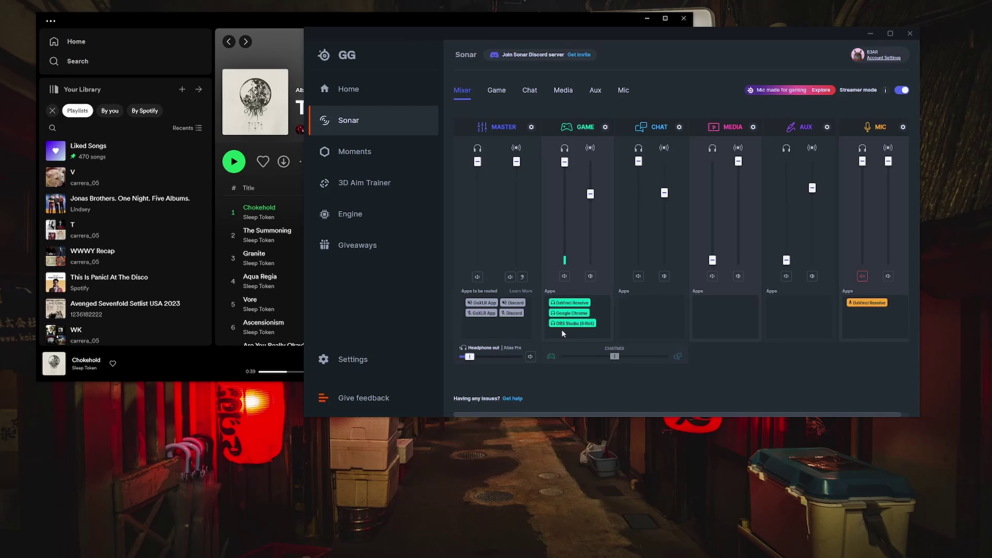
Step: Move Google Chrome into the Media apps list, and move Spotify from Game into the Aux apps list
{"action": "left_click_drag", "start_coordinate": [559, 315], "coordinate": [712, 317]}
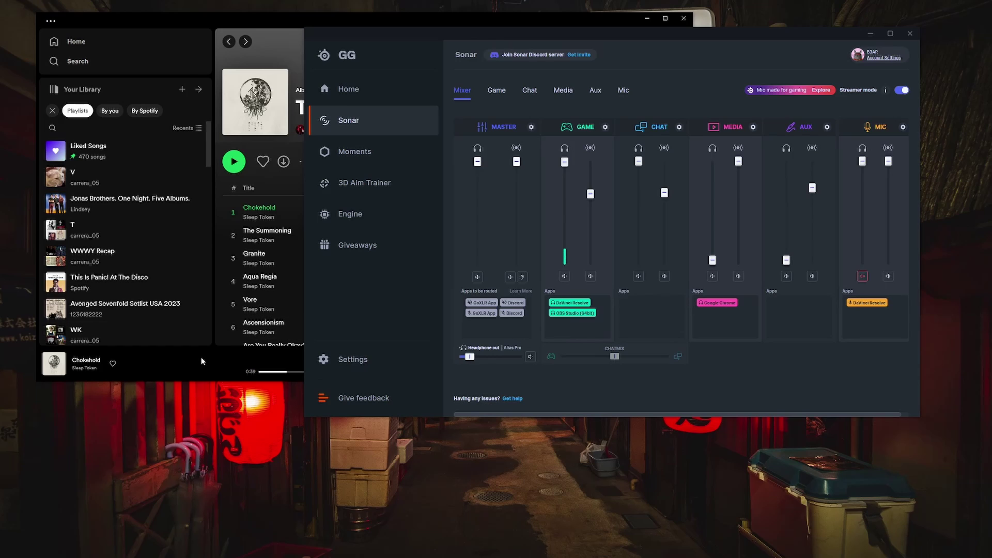
{"action": "left_click", "coordinate": [199, 331]}
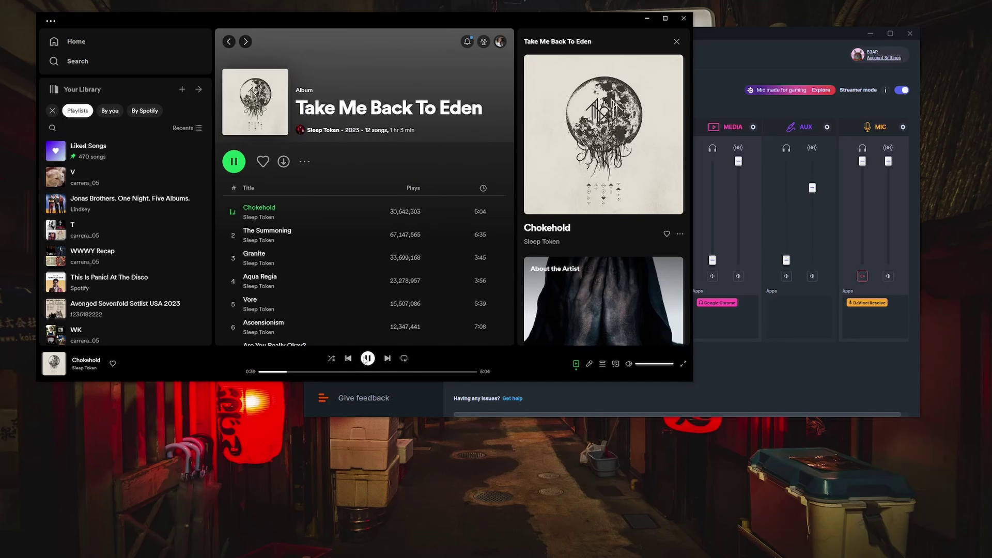
{"action": "left_click", "coordinate": [748, 365]}
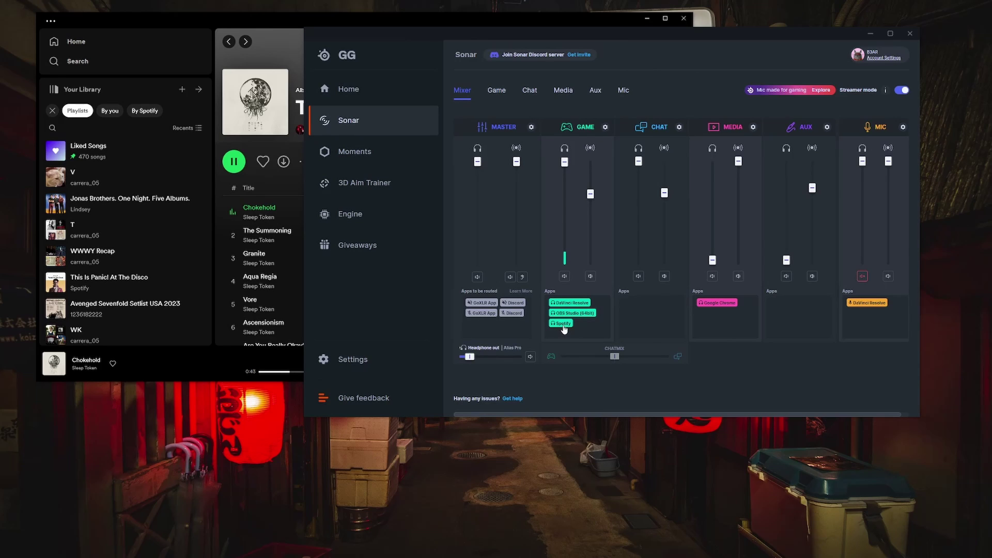
{"action": "left_click_drag", "start_coordinate": [564, 329], "coordinate": [795, 316]}
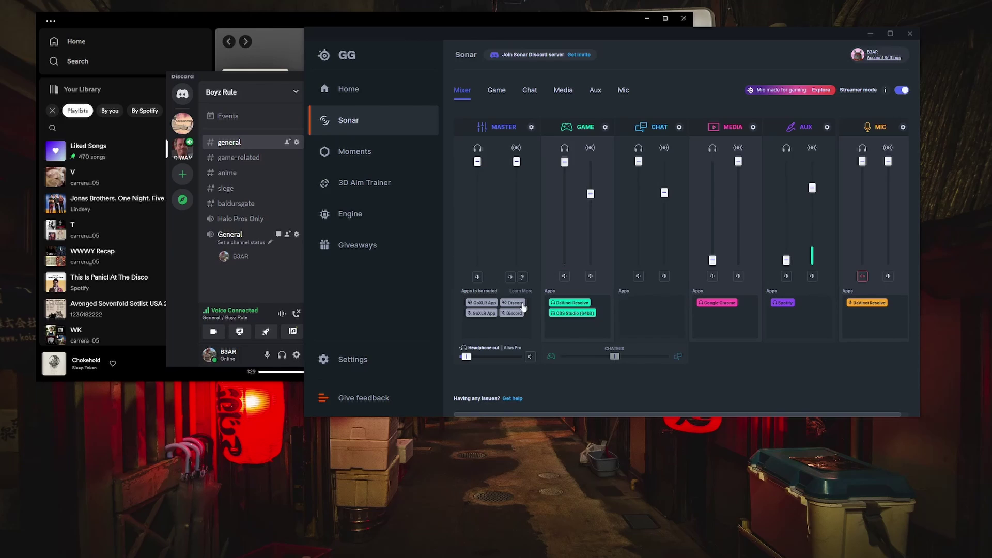
Step: Route Discord to Sonar's Chat channel, then set Discord's input to SteelSeries Sonar - Microphone and its output to SteelSeries Sonar - Gaming
{"action": "left_click_drag", "start_coordinate": [517, 304], "coordinate": [625, 311]}
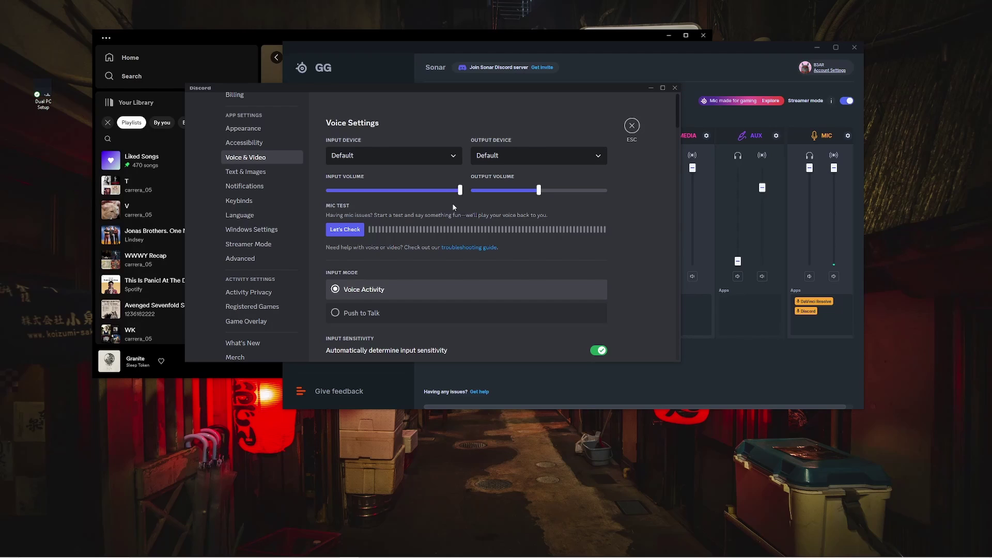
{"action": "left_click", "coordinate": [447, 159]}
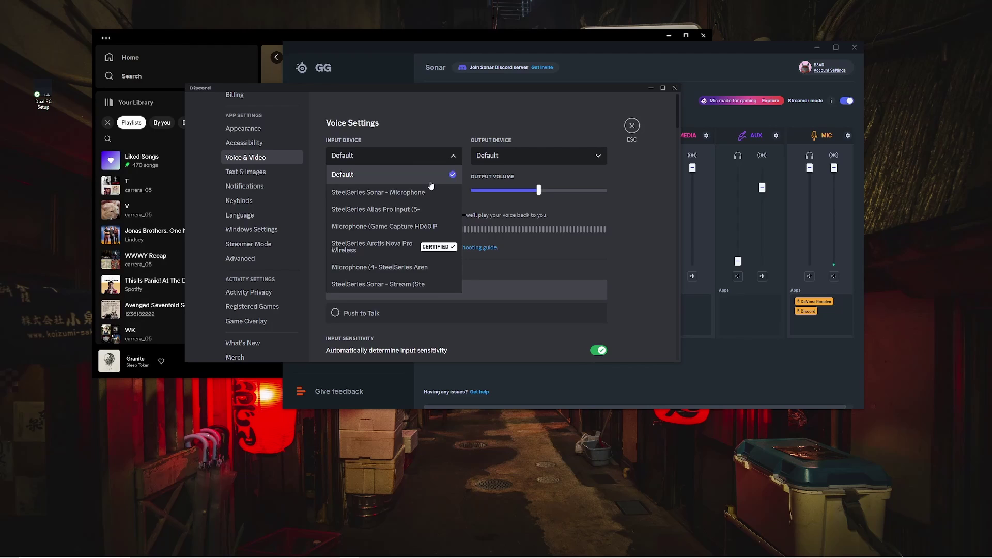
{"action": "left_click", "coordinate": [418, 193]}
{"action": "left_click", "coordinate": [511, 164]}
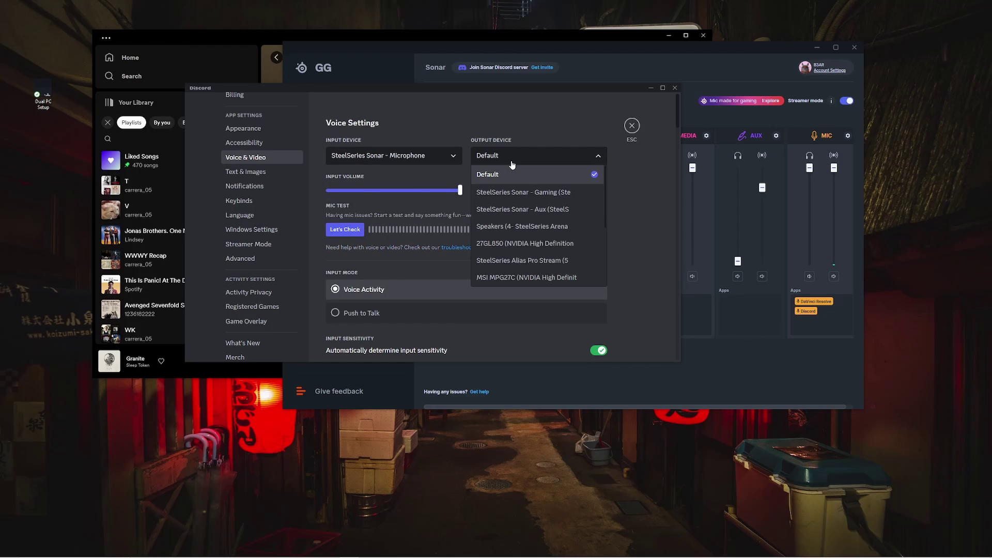
{"action": "left_click", "coordinate": [528, 193]}
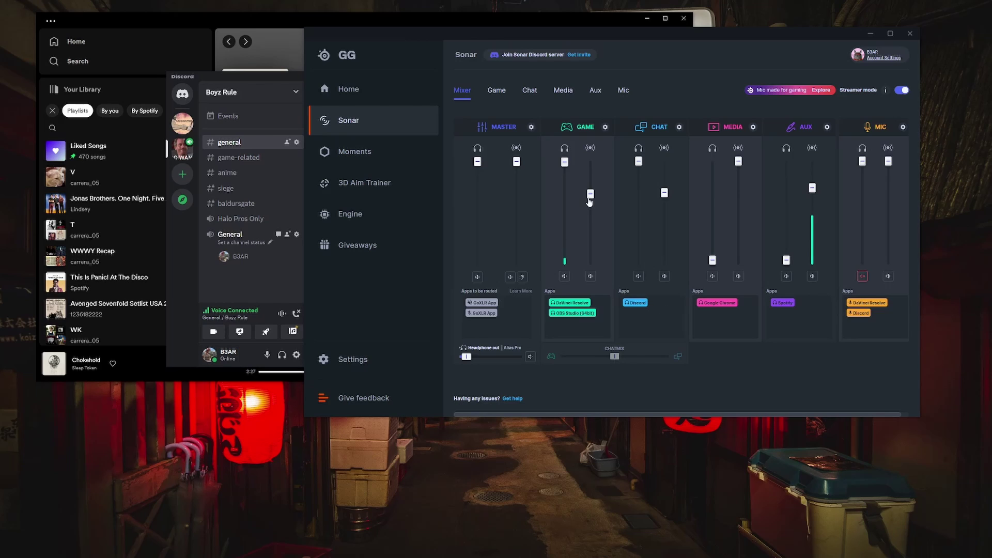
Step: Lower the Game volumes, raise the Chat stream volume and drop the Aux stream volume to 68%
{"action": "left_click_drag", "start_coordinate": [566, 168], "coordinate": [591, 206]}
{"action": "left_click_drag", "start_coordinate": [666, 193], "coordinate": [665, 182]}
{"action": "left_click_drag", "start_coordinate": [812, 188], "coordinate": [810, 207]}
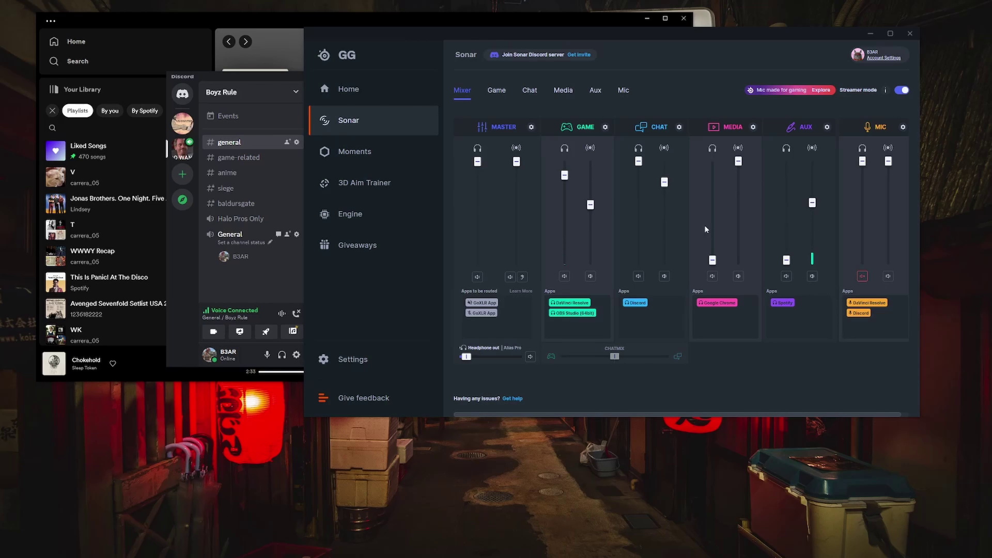
{"action": "left_click_drag", "start_coordinate": [477, 162], "coordinate": [516, 165]}
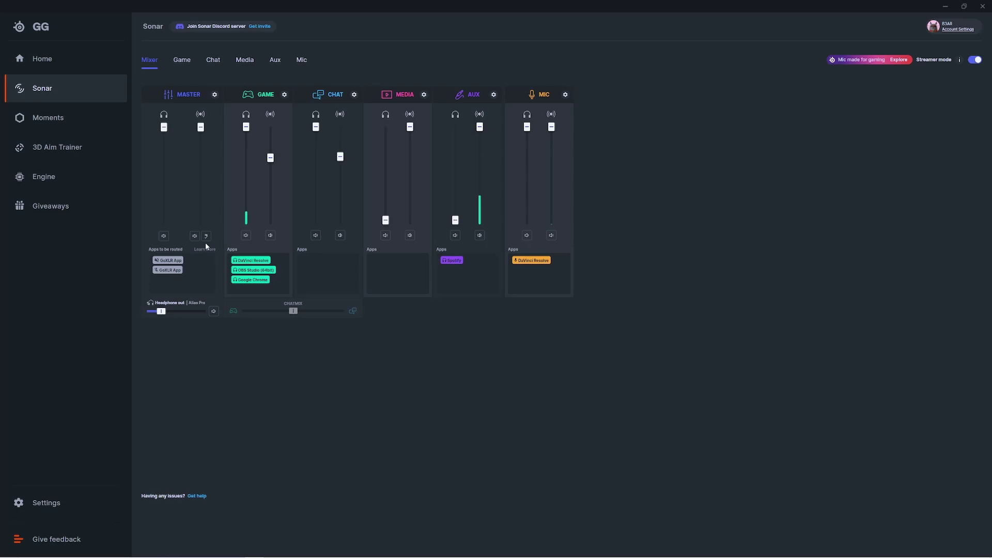
Step: Briefly monitor the stream mix, then set the Aux stream volume to 73% and leave it unmuted
{"action": "left_click", "coordinate": [207, 237]}
{"action": "left_click", "coordinate": [206, 236]}
{"action": "left_click_drag", "start_coordinate": [480, 127], "coordinate": [481, 158]}
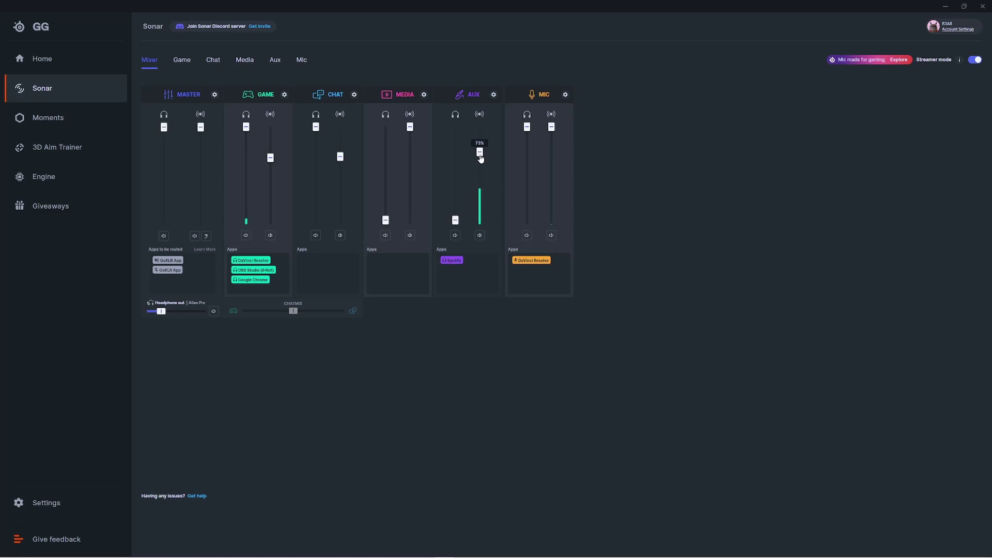
{"action": "left_click", "coordinate": [479, 235]}
{"action": "left_click", "coordinate": [481, 236]}
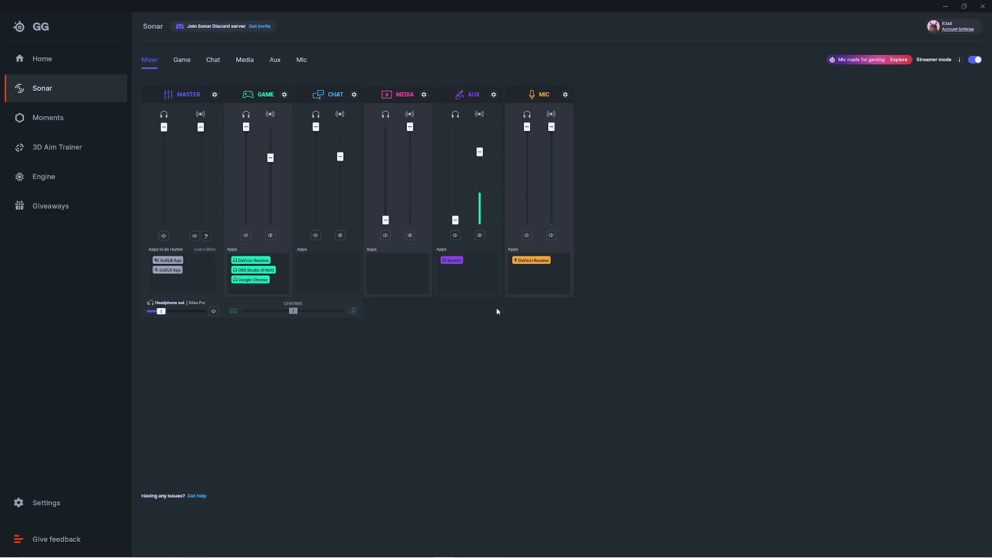